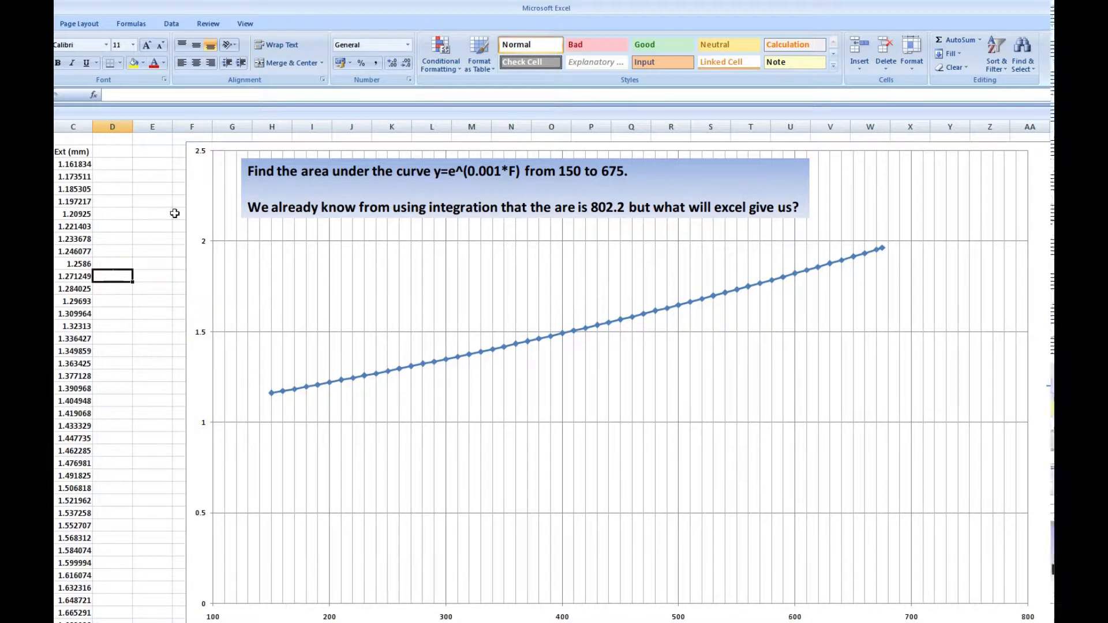
Examine the exponential formula in C3, the force and extension data from 150 to 675 N, and the plotted curve.
left_click(66, 168)
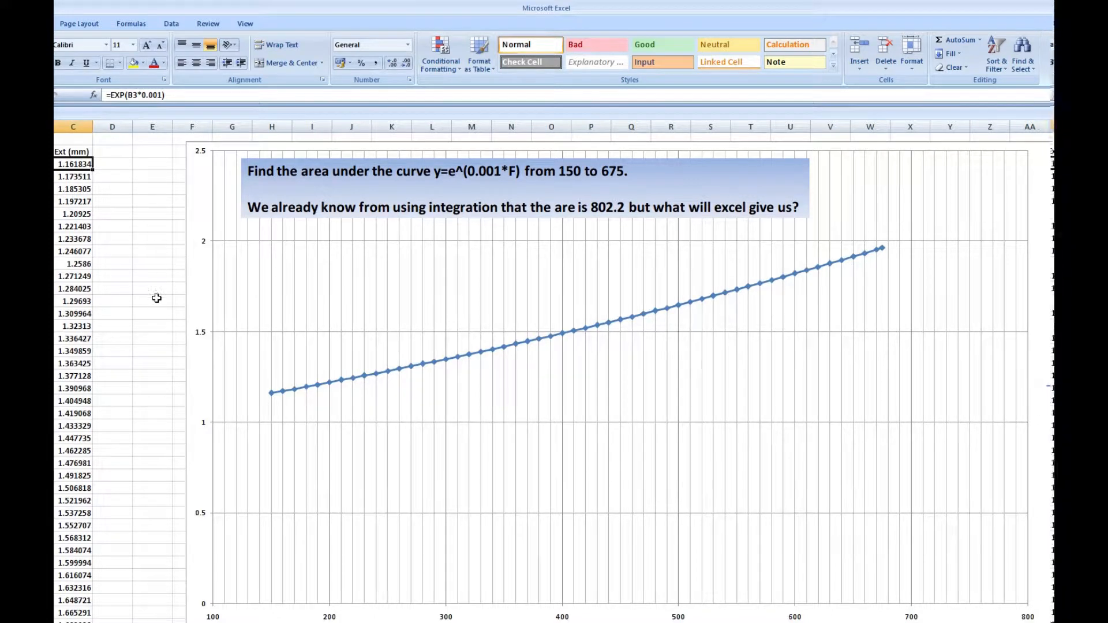
scroll(225, 312, "up", 3)
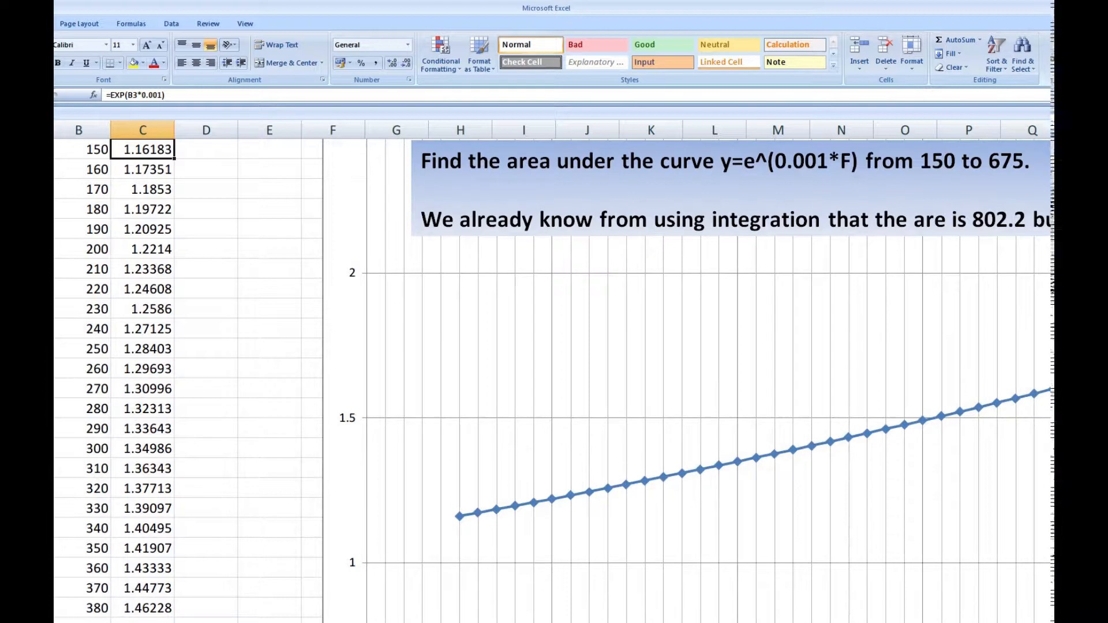
scroll(346, 326, "up", 1)
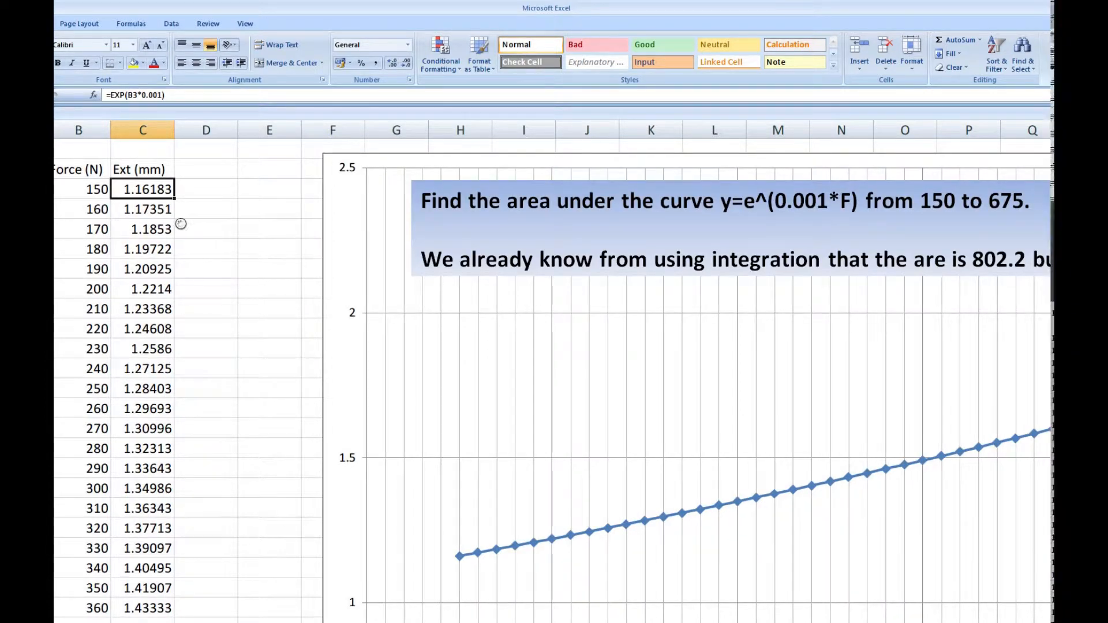
scroll(181, 224, "up", 1)
scroll(204, 230, "up", 1)
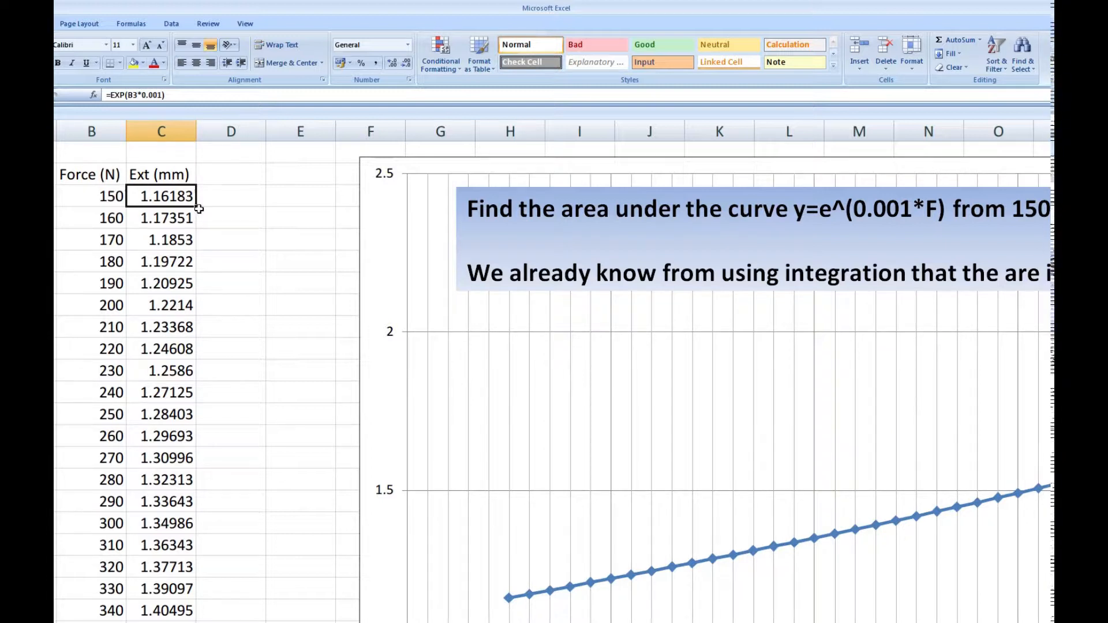
scroll(180, 304, "down", 16)
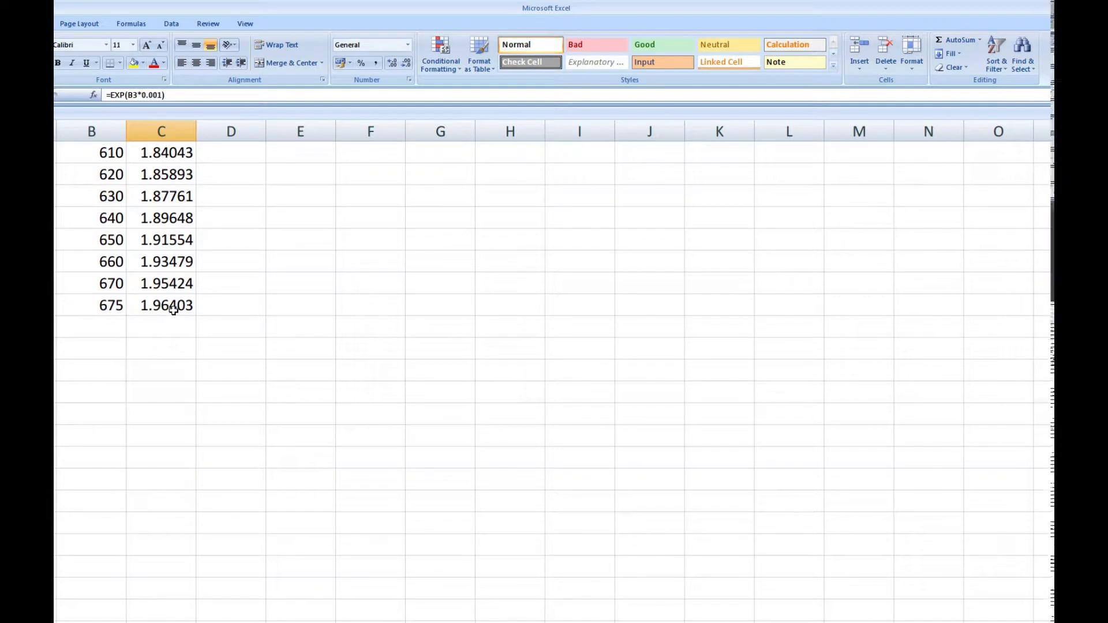
scroll(168, 307, "up", 16)
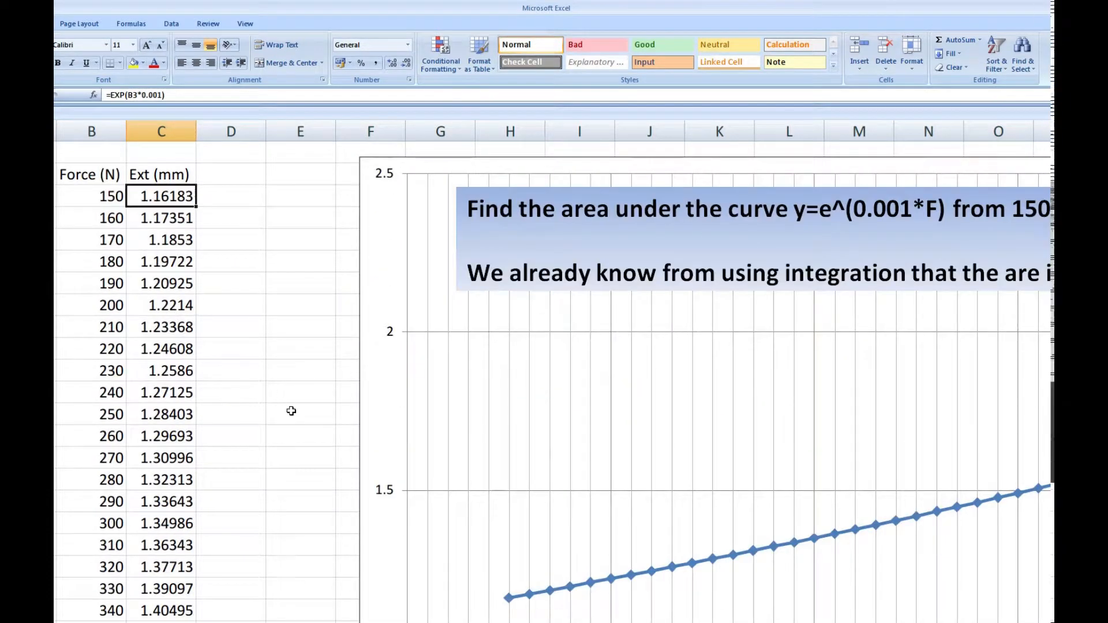
scroll(291, 411, "down", 2)
scroll(291, 411, "down", 1)
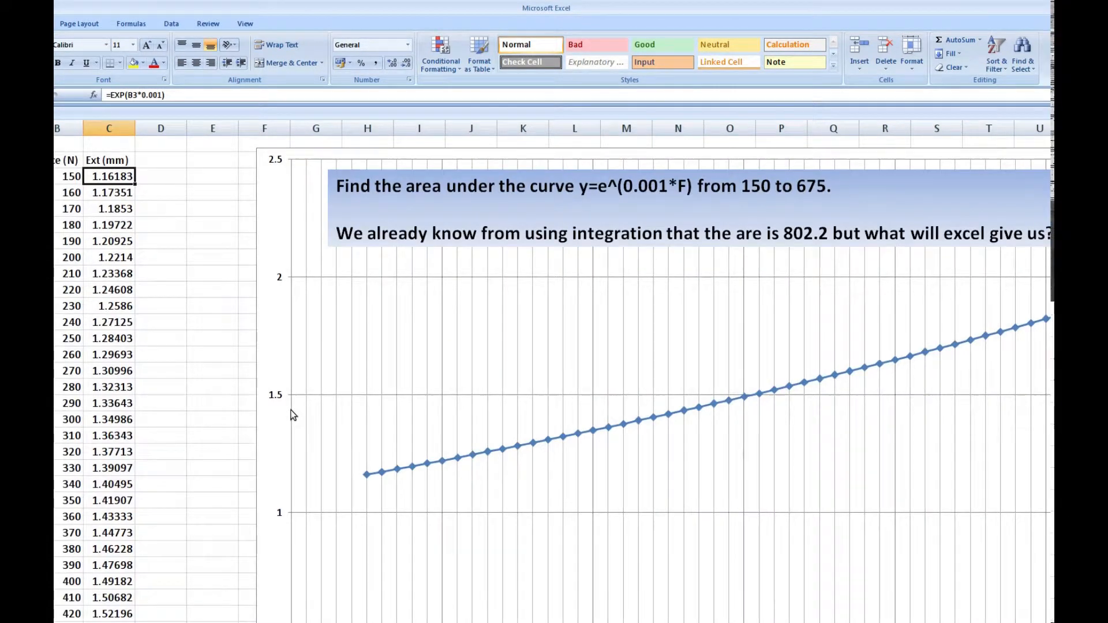
scroll(291, 414, "down", 1)
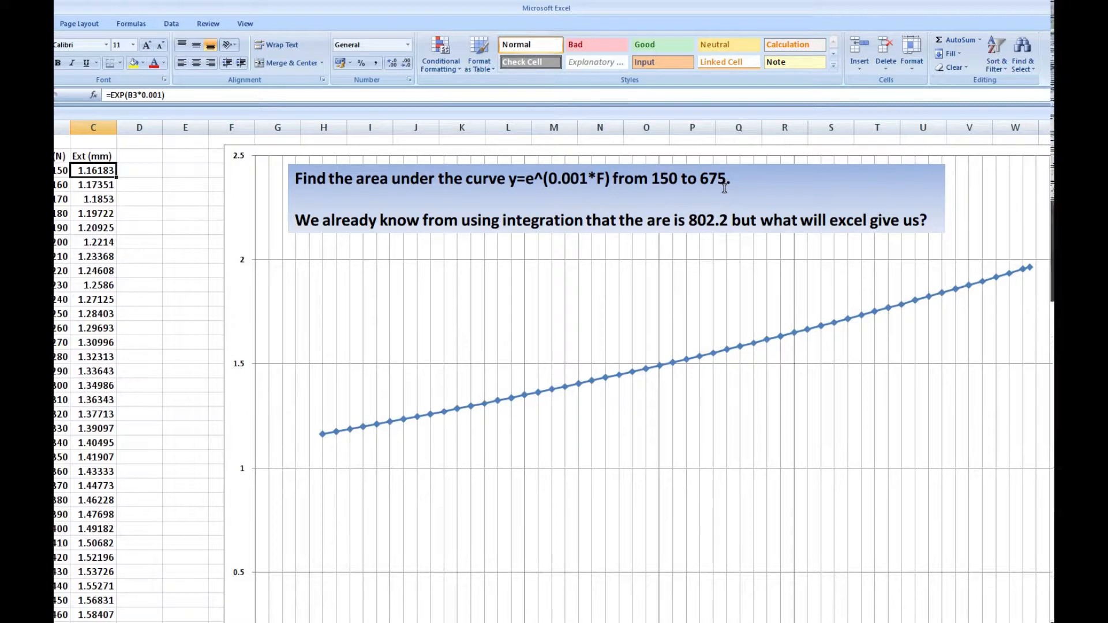
scroll(723, 184, "down", 2)
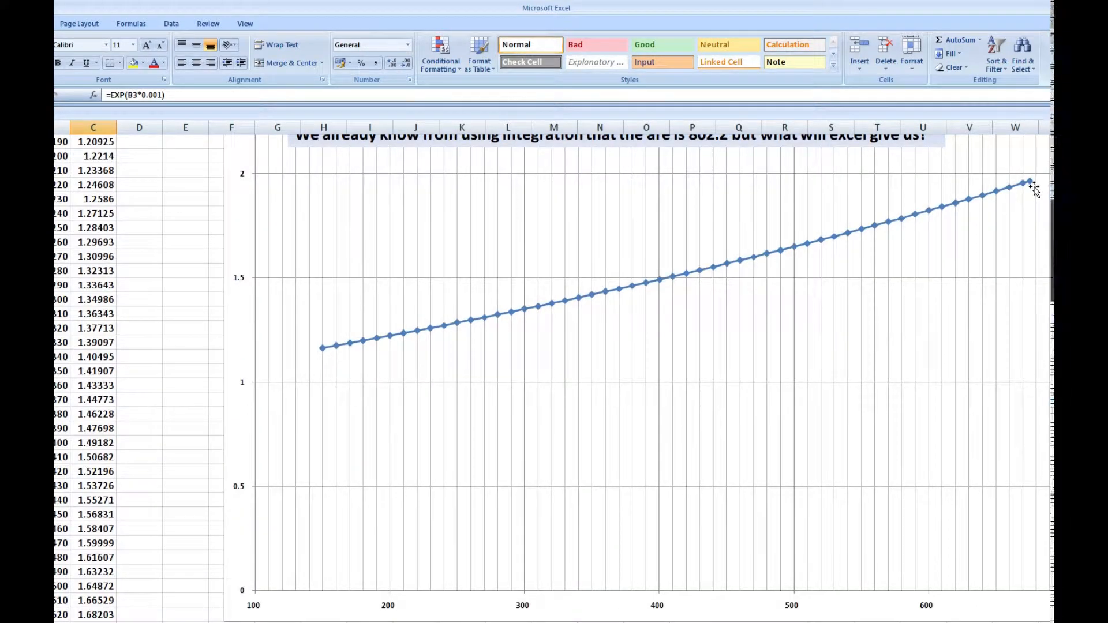
scroll(946, 277, "up", 2)
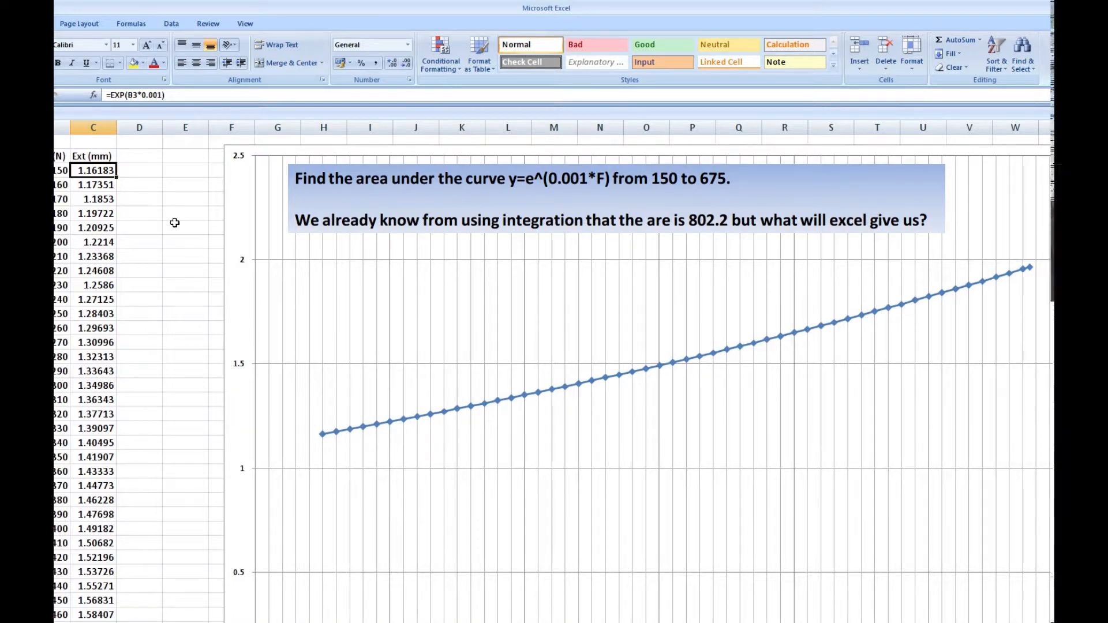
Begin a strip-area formula in D3 with the average of the first two extensions, =(C4+C3)/2, followed by a multiplication sign.
left_click(138, 171)
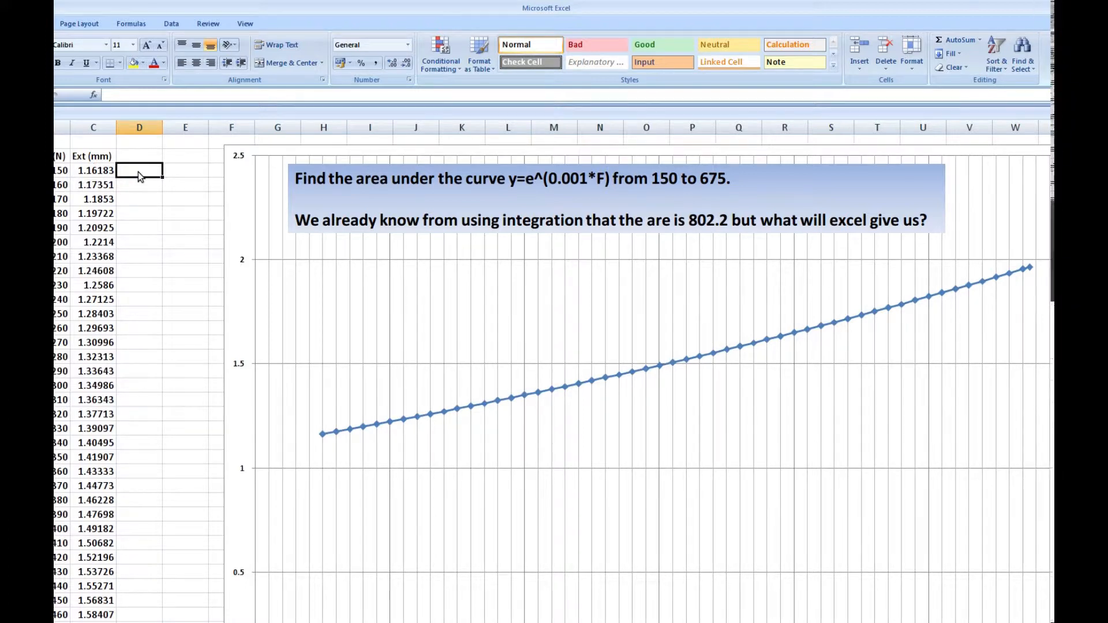
scroll(138, 176, "up", 2, "ctrl")
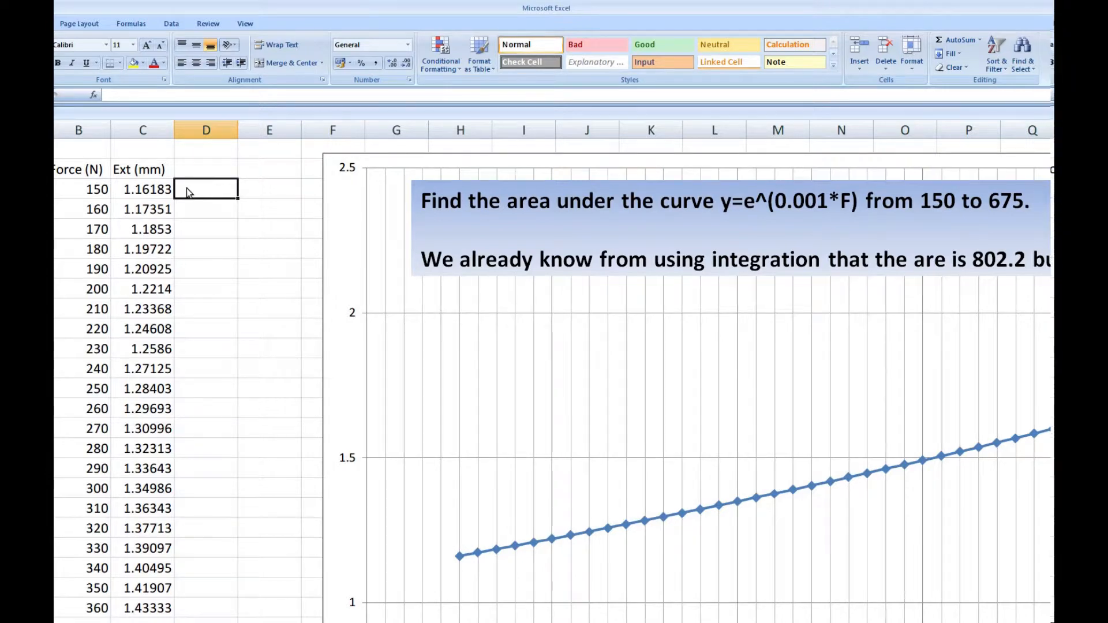
type("=")
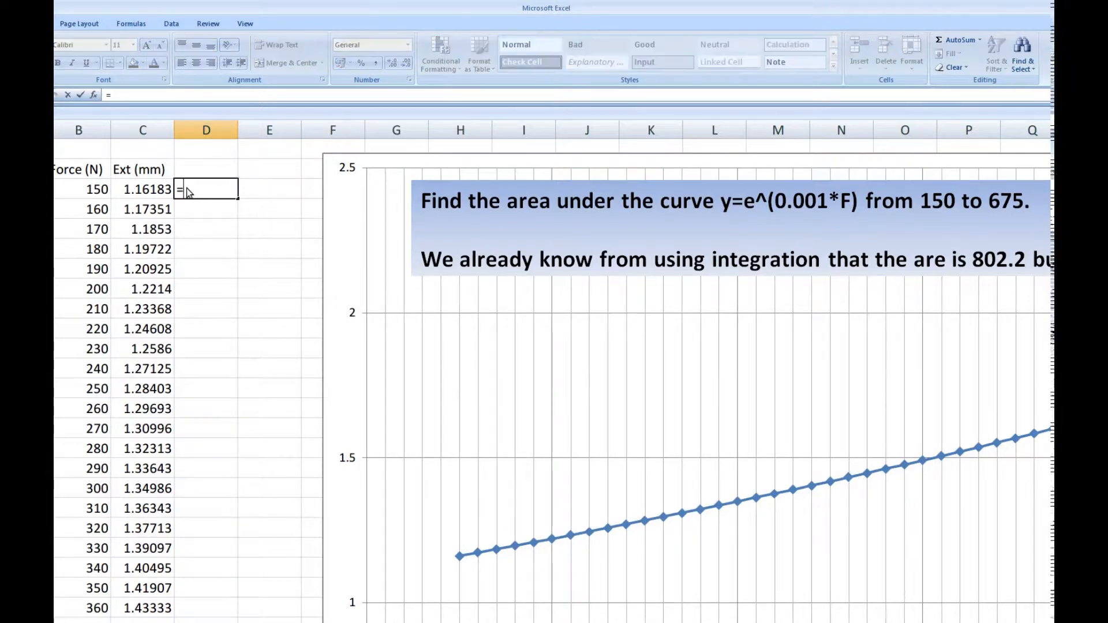
type("(")
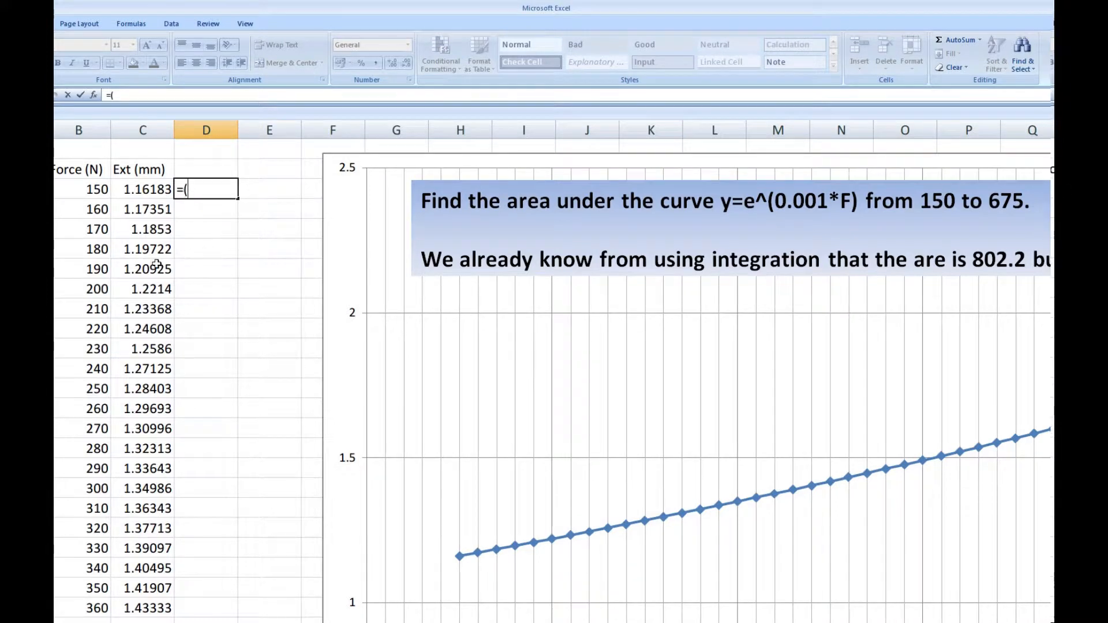
left_click(146, 212)
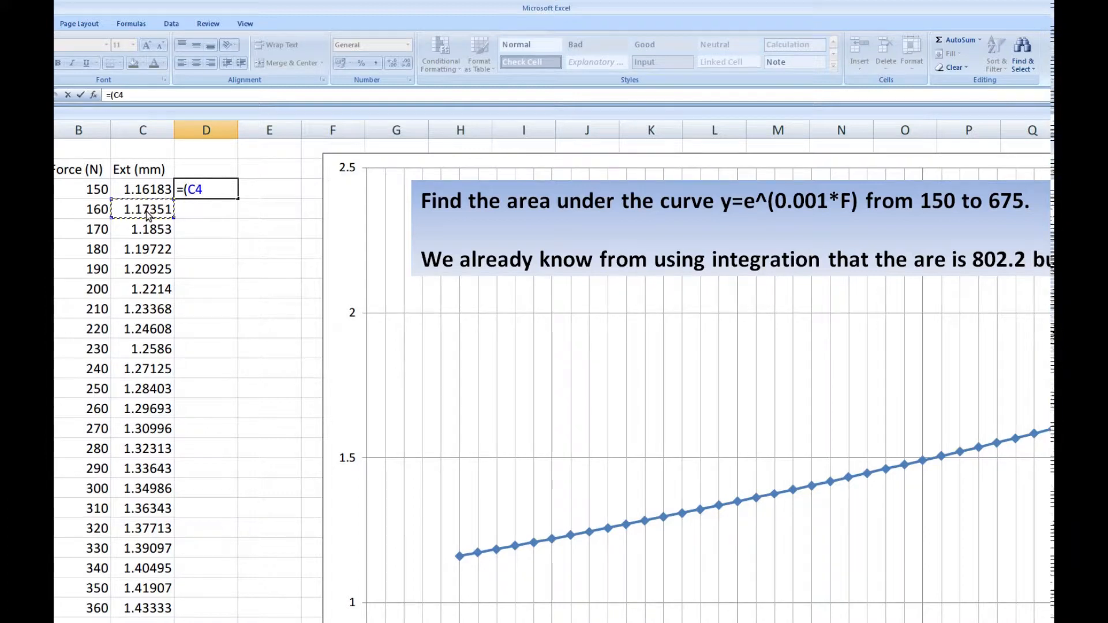
type("+")
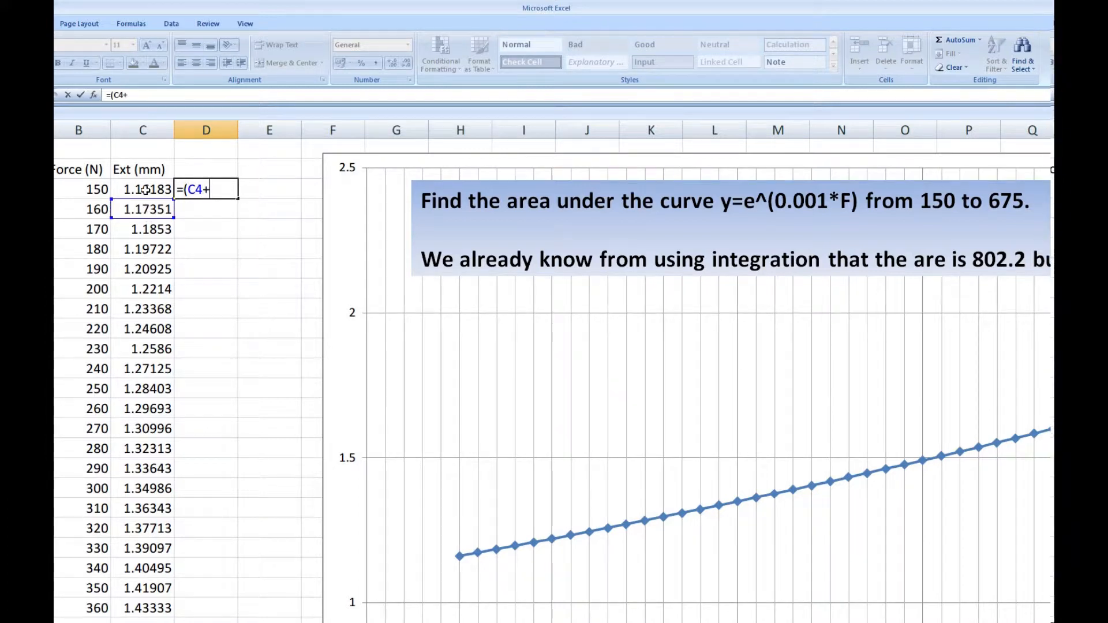
left_click(145, 190)
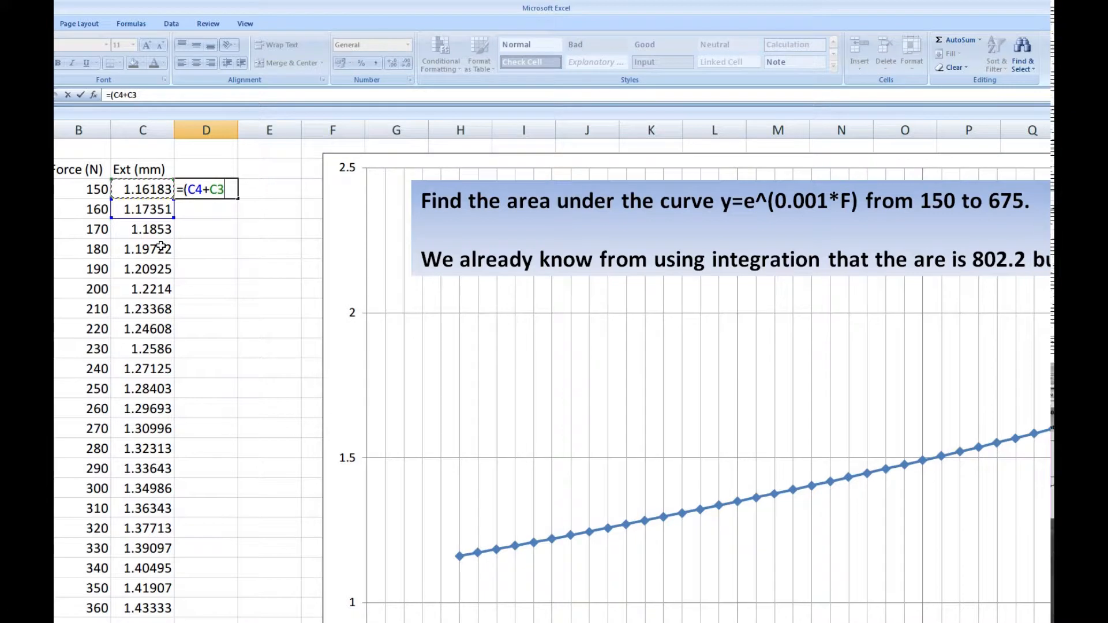
type(")/2*")
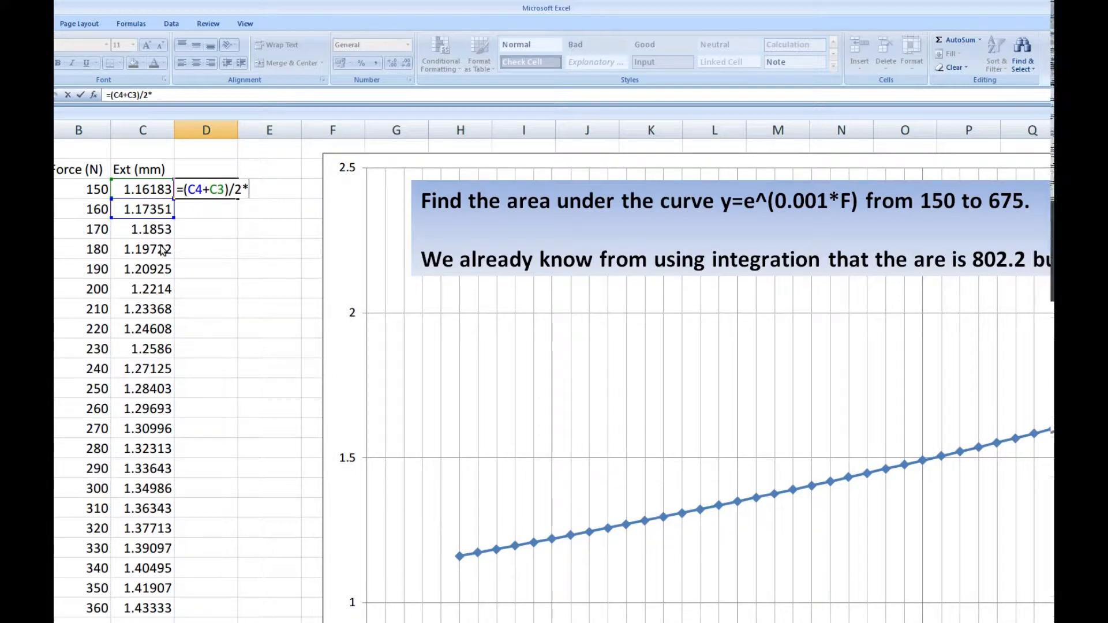
Try to complete the D3 formula with the force difference as =(C4+C3)/2*B4-B3), declining the proposed correction.
left_click(96, 215)
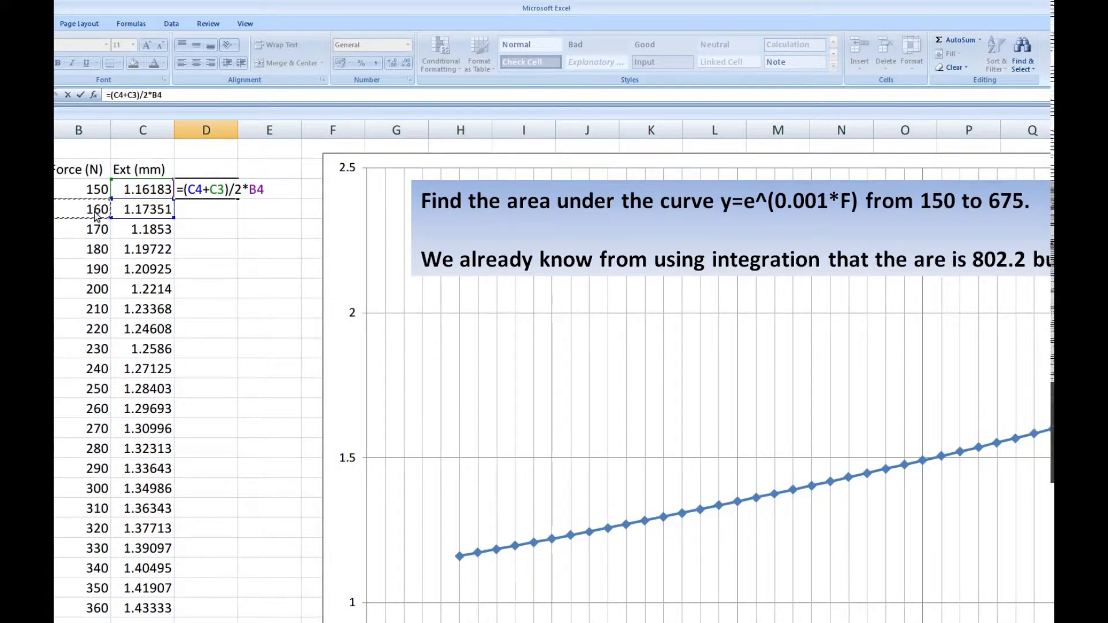
type("-")
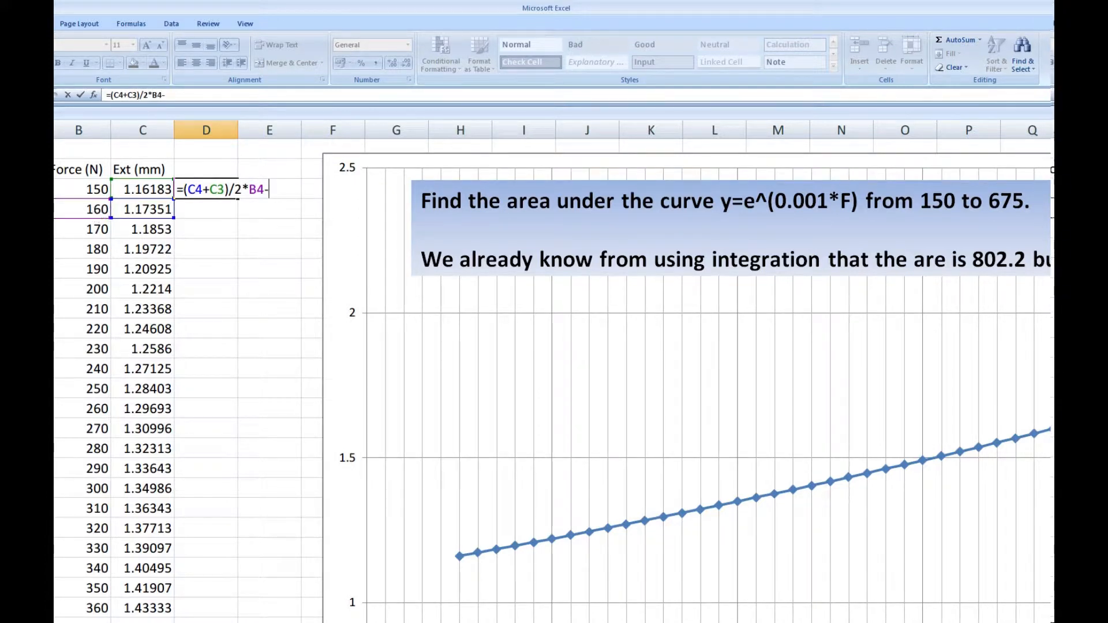
left_click(59, 191)
type(")")
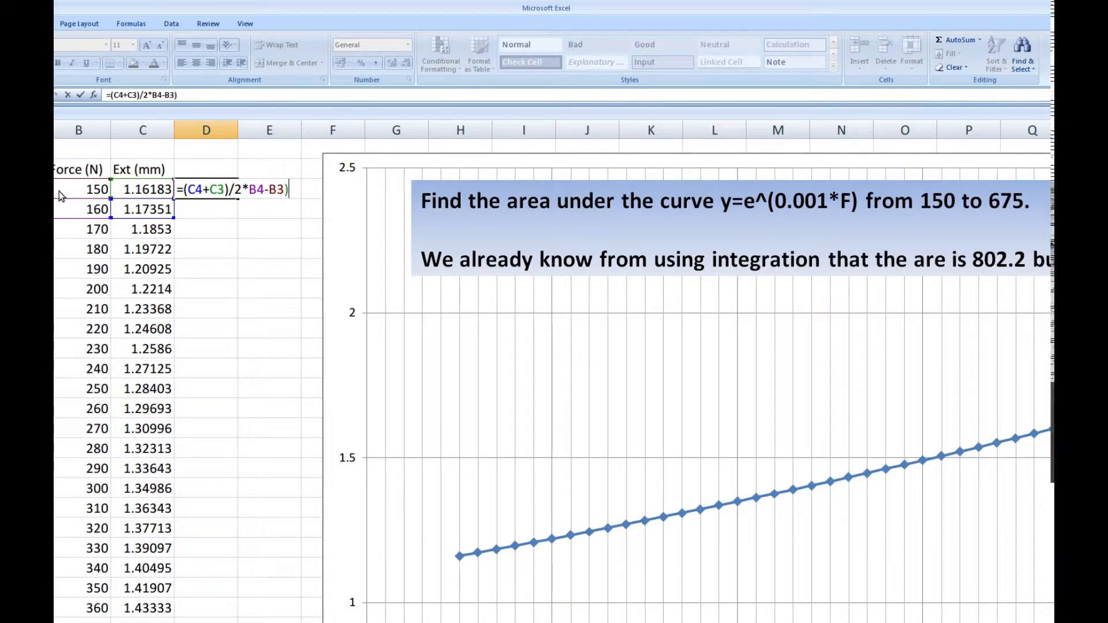
key("Return")
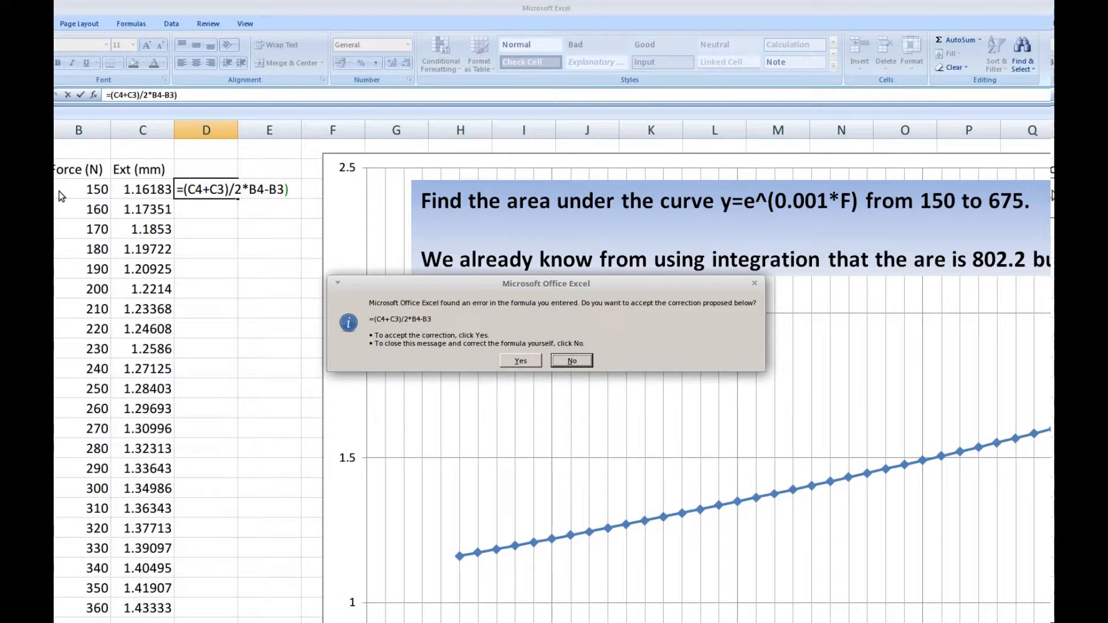
left_click(570, 361)
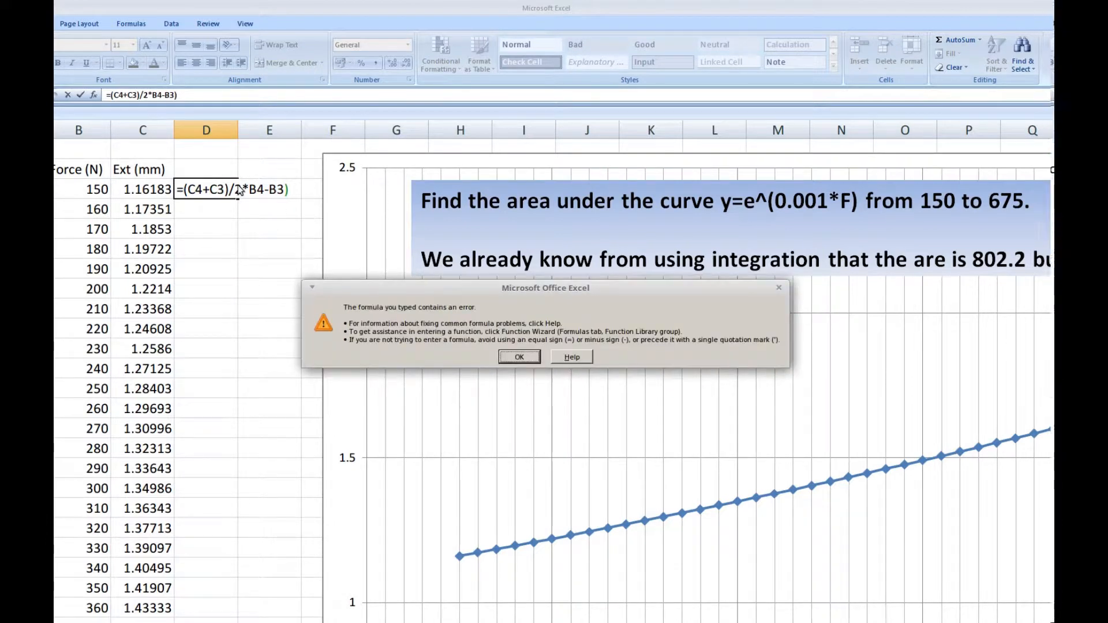
left_click(519, 357)
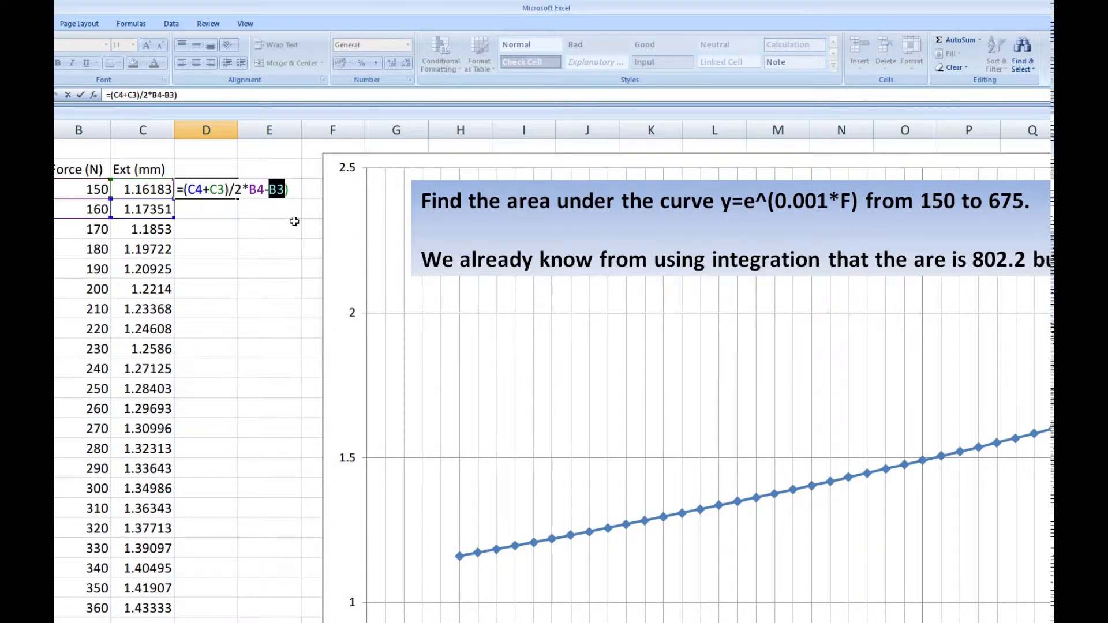
Insert the missing opening bracket before B4 and enter the D3 formula as =(C4+C3)/2*(B4-B3).
left_click(151, 95)
type("(")
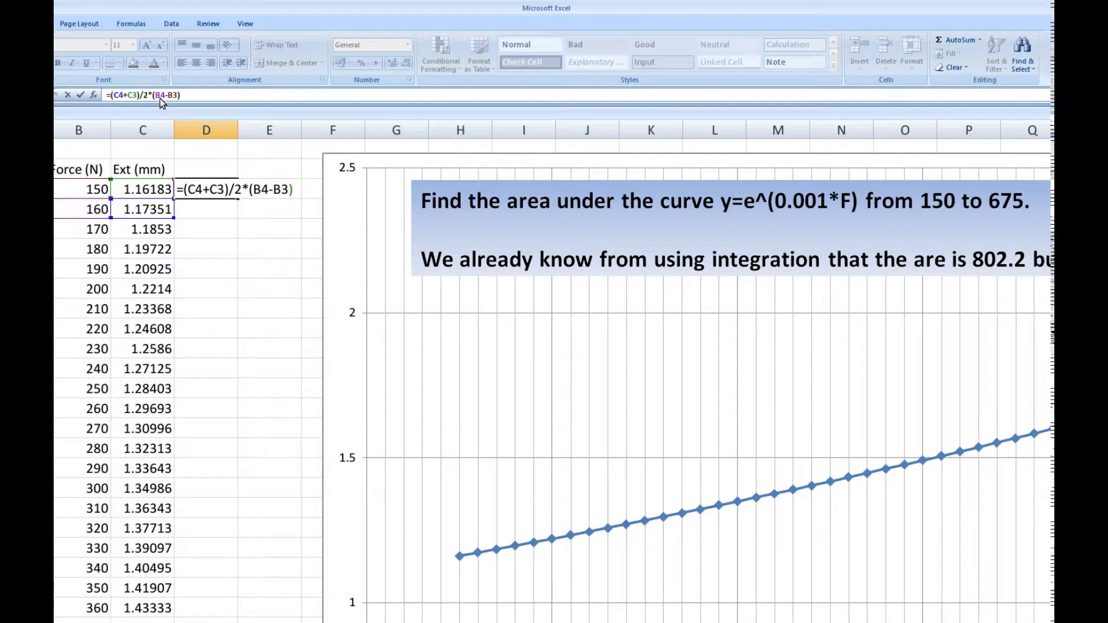
key("Return")
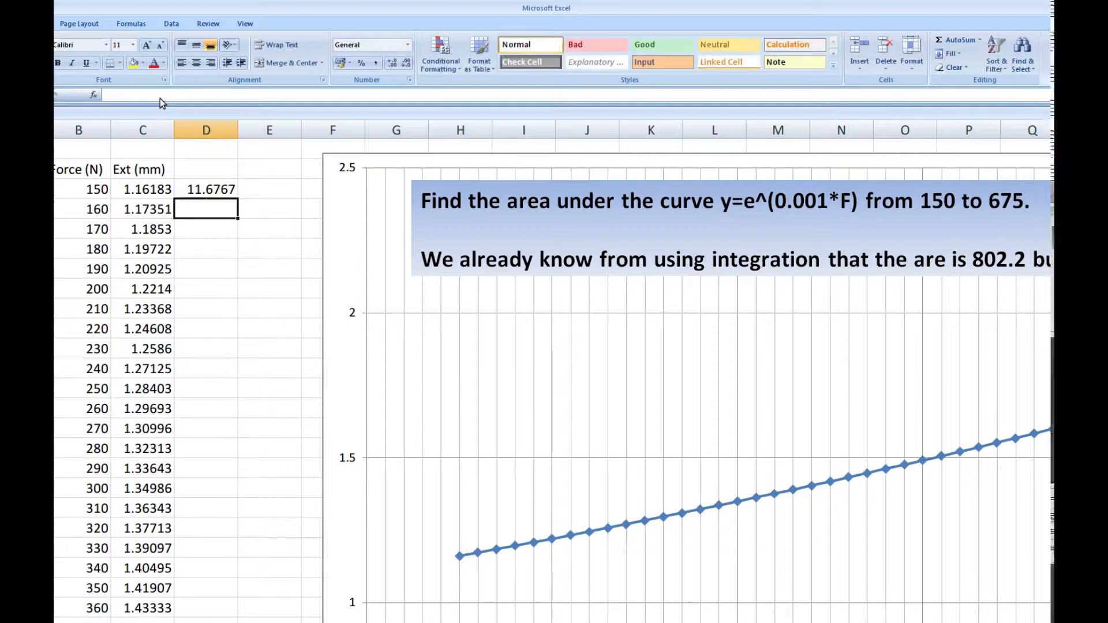
Fill the strip-area formula from D3 down column D to the 670 N row, one row above the last data point.
left_click(206, 188)
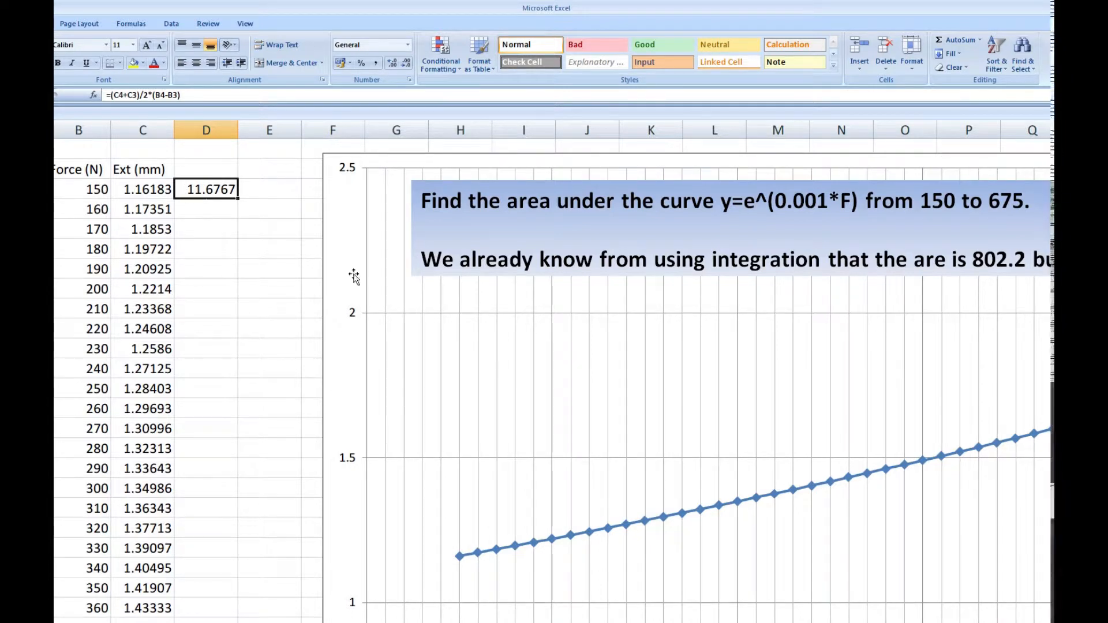
scroll(247, 211, "down", 5)
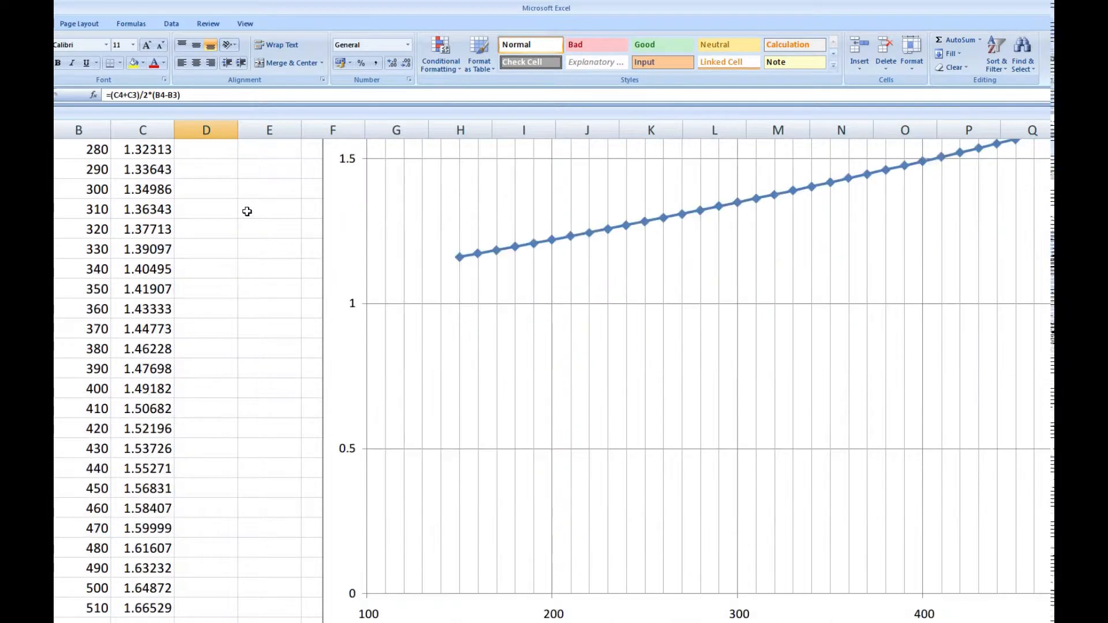
scroll(247, 211, "down", 2)
scroll(507, 194, "up", 2)
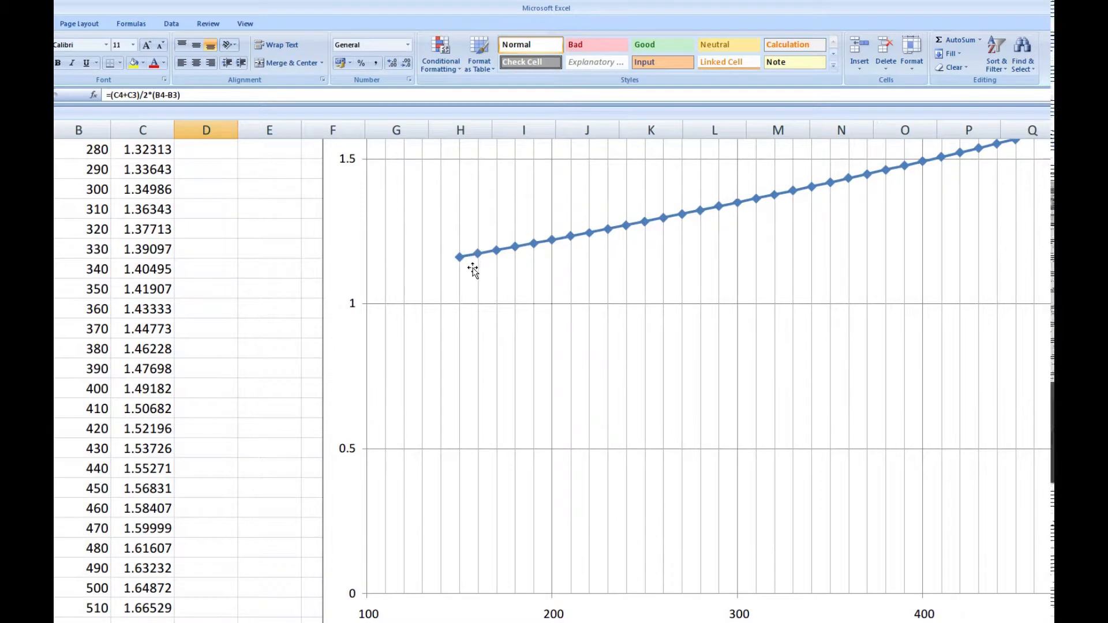
scroll(472, 268, "down", 3)
scroll(471, 273, "up", 5)
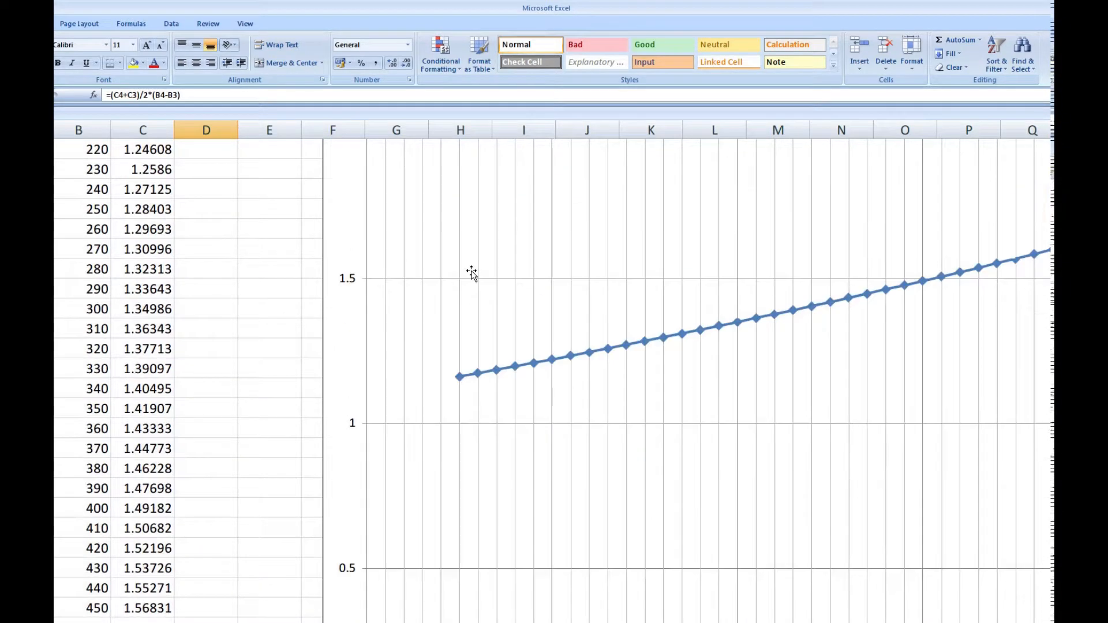
scroll(471, 273, "up", 3)
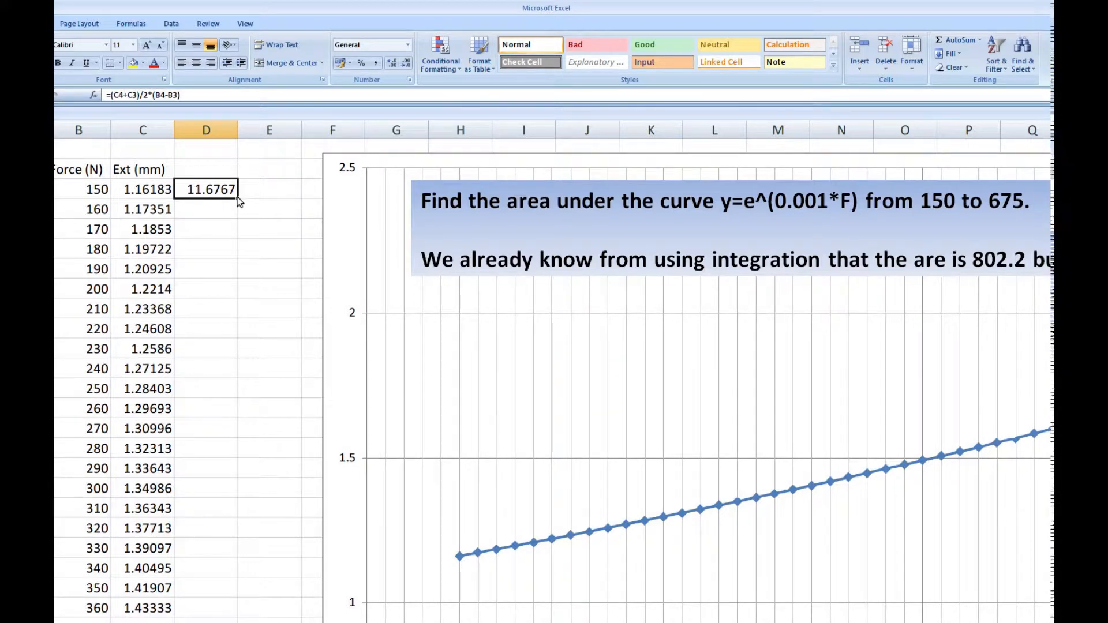
scroll(237, 197, "down", 3)
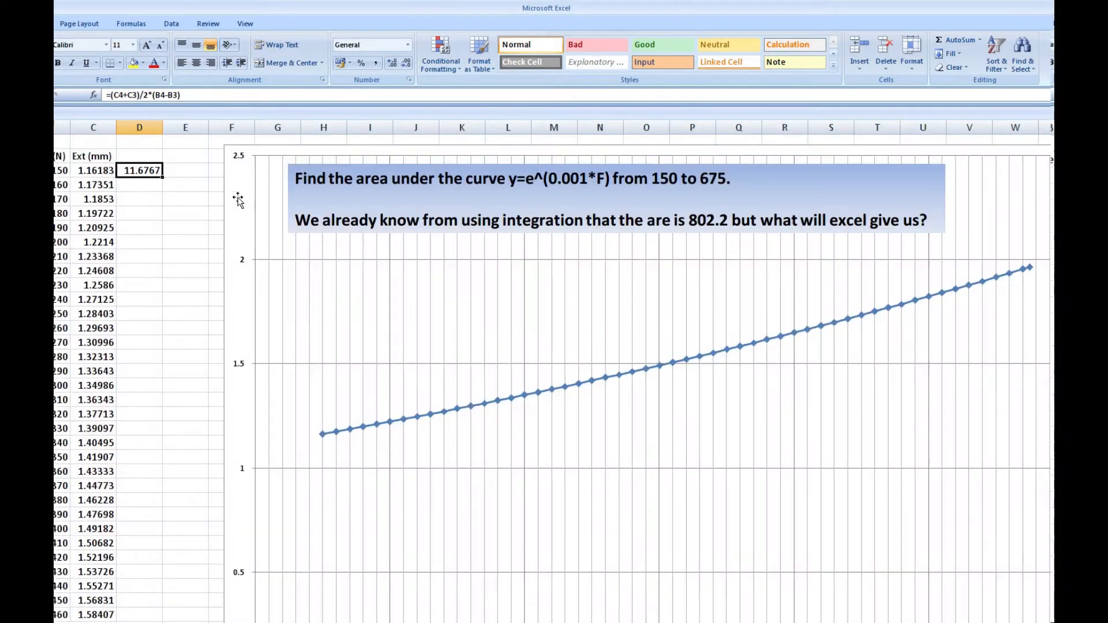
scroll(237, 196, "down", 1)
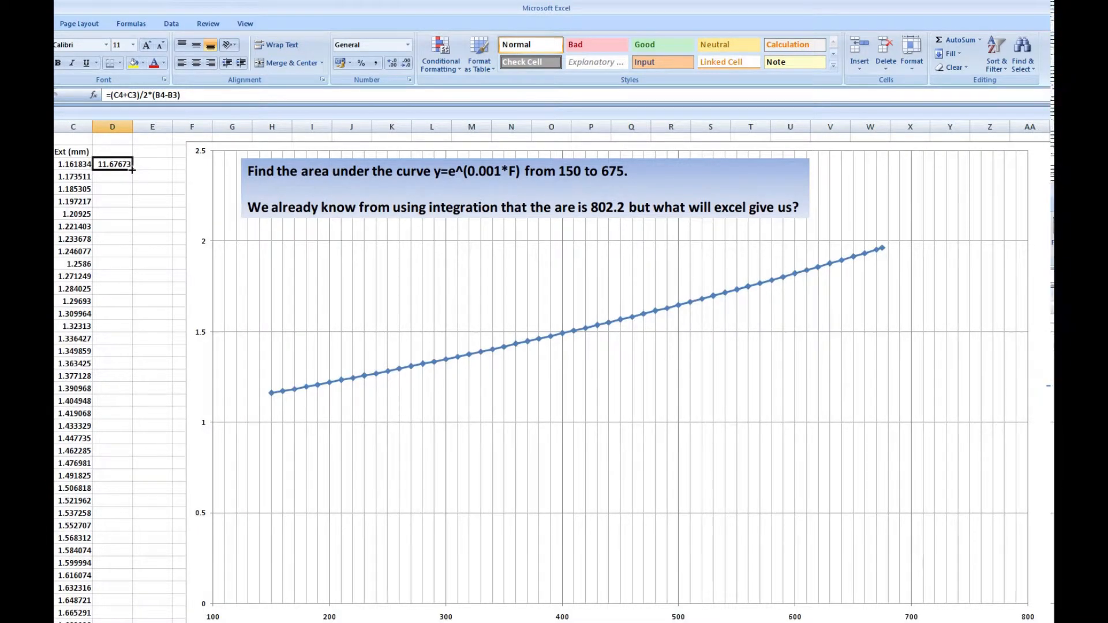
left_click_drag(132, 169, 107, 346)
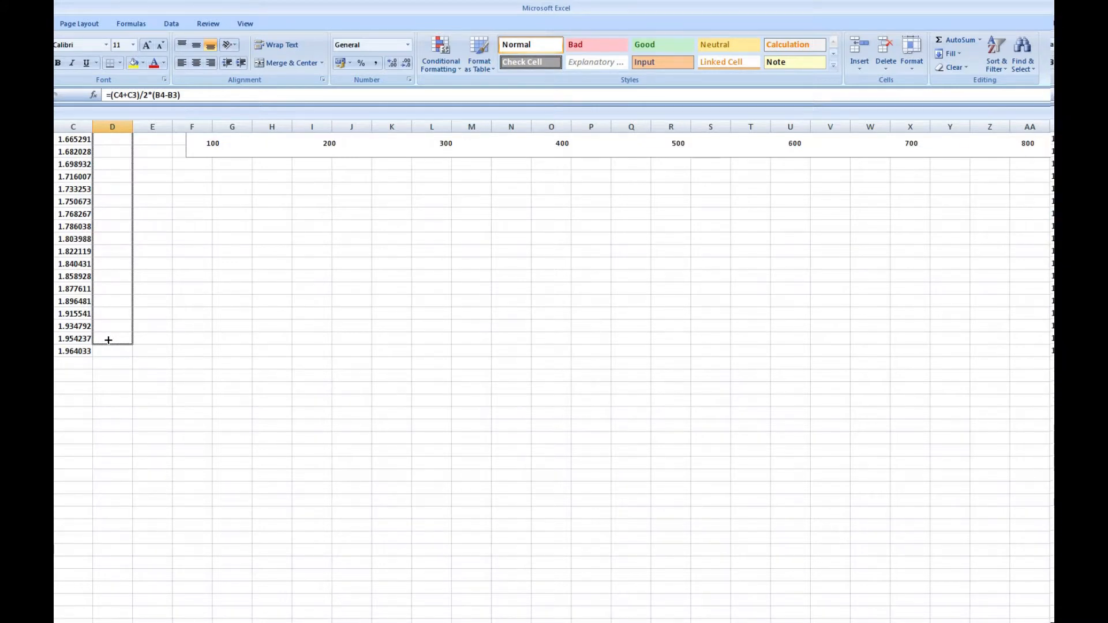
left_click_drag(108, 339, 108, 340)
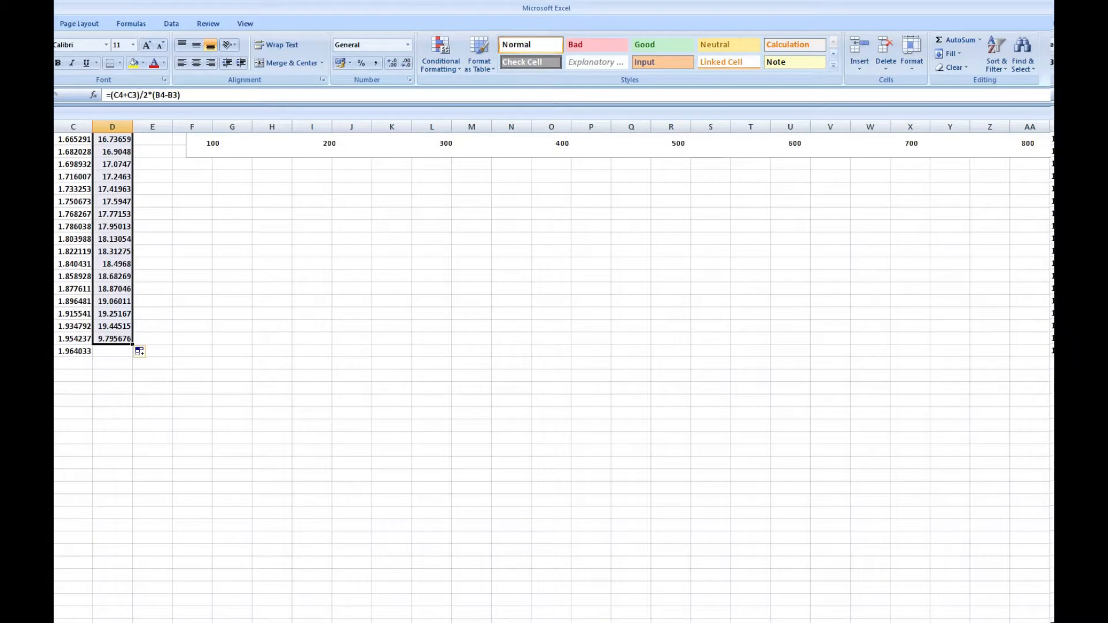
Inspect the last strip-area formula in the 670 N row and compare the filled column with the plotted curve.
left_click(110, 339)
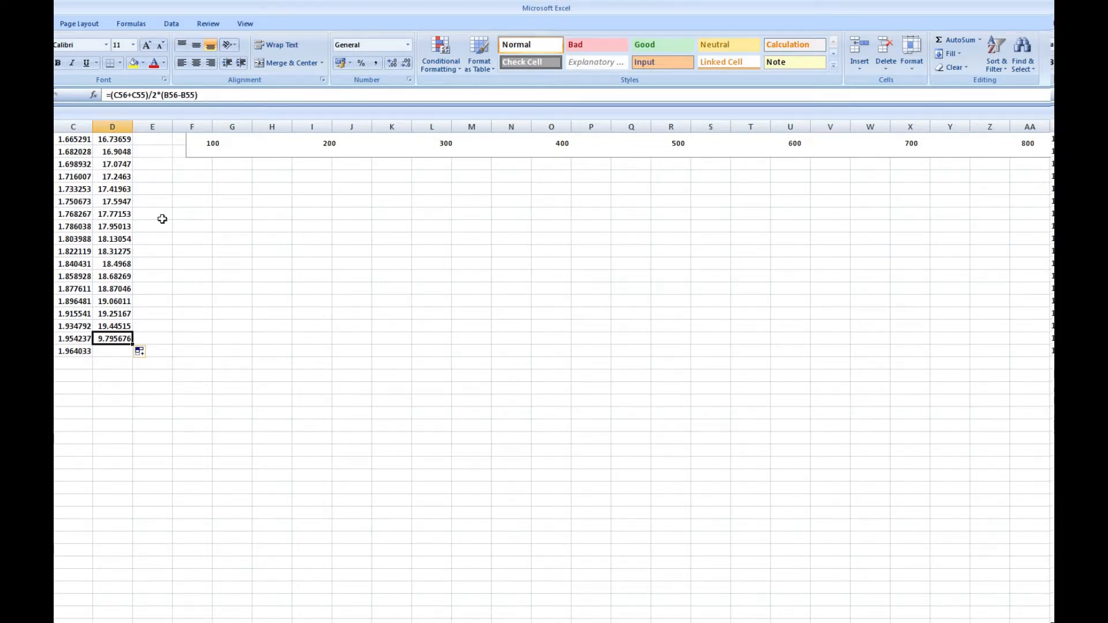
left_click(107, 364)
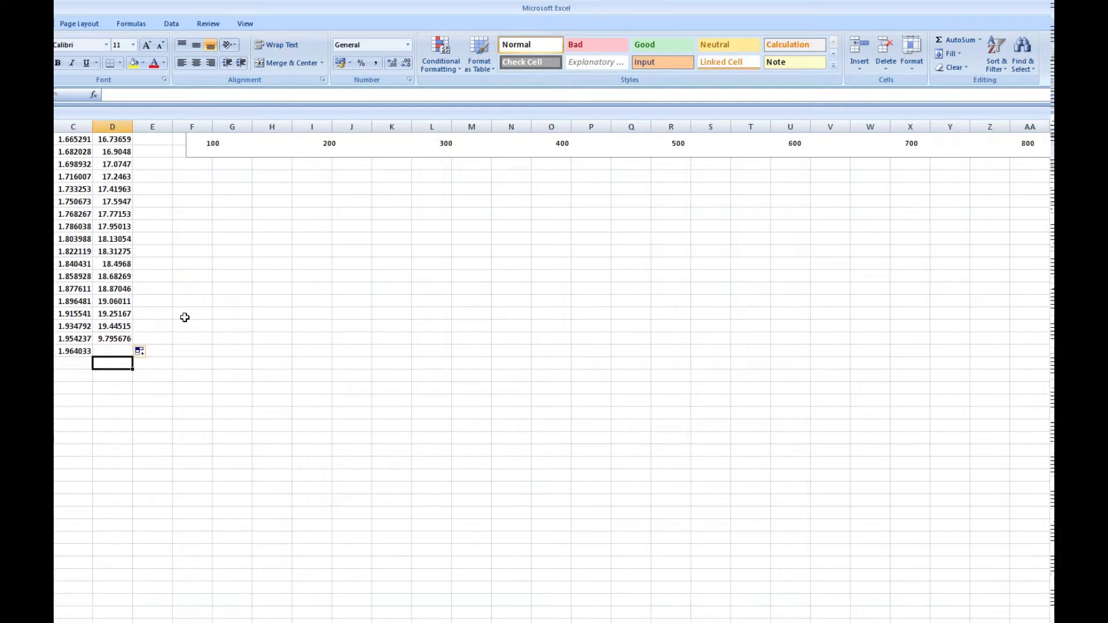
scroll(172, 315, "up", 2)
scroll(366, 228, "up", 8)
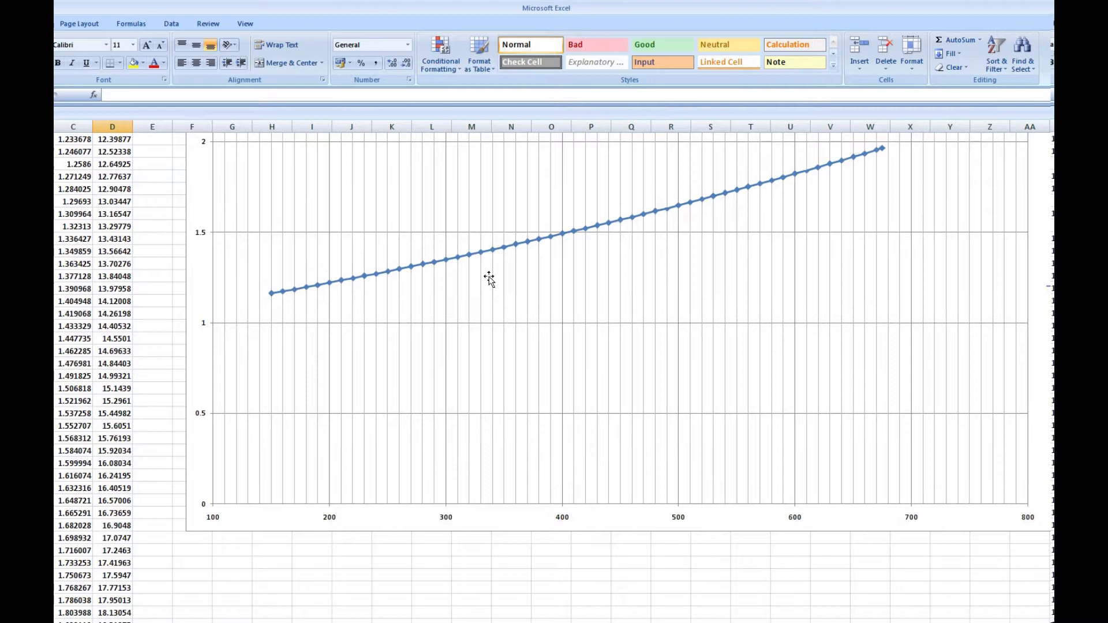
scroll(523, 404, "down", 2)
scroll(522, 404, "down", 3)
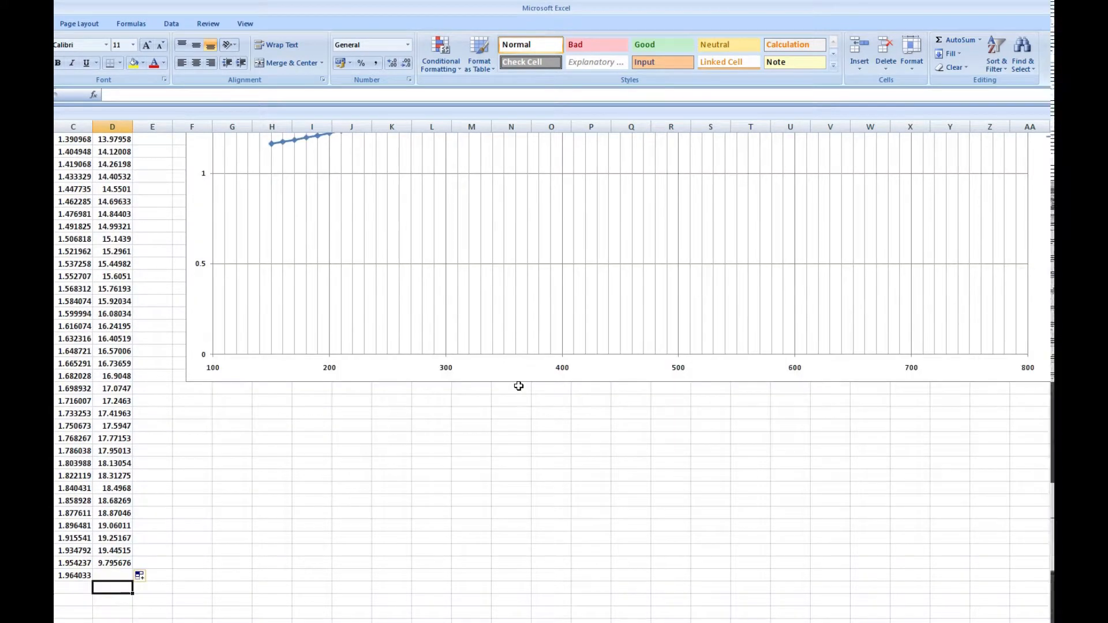
scroll(511, 386, "up", 8)
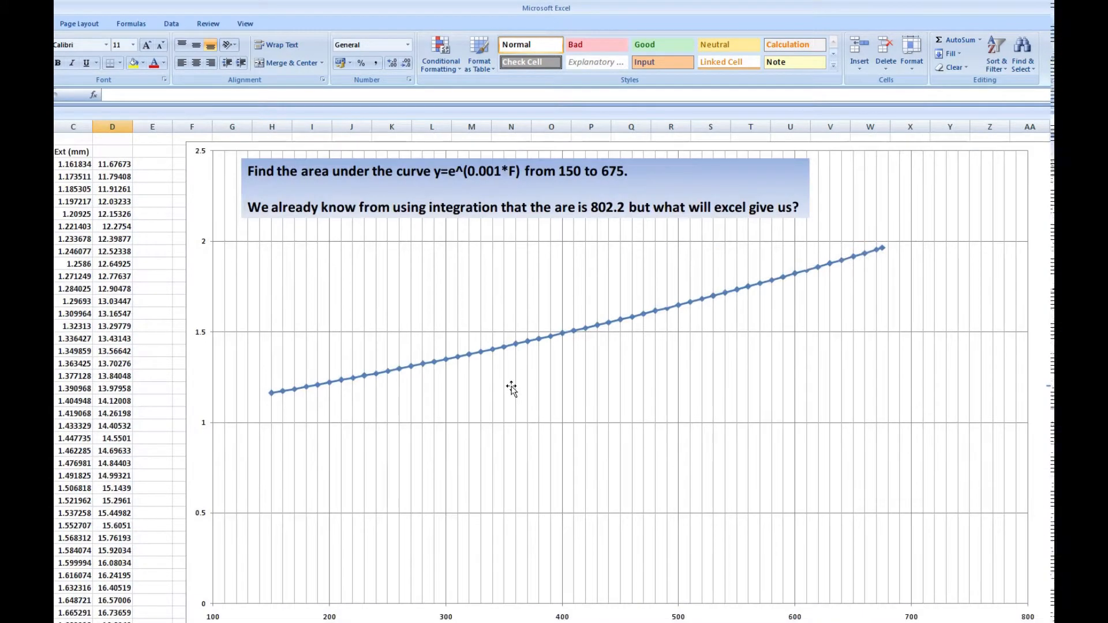
Review the first strip-area formula in D3 and look through the strip areas down to the end of the data.
left_click(101, 166)
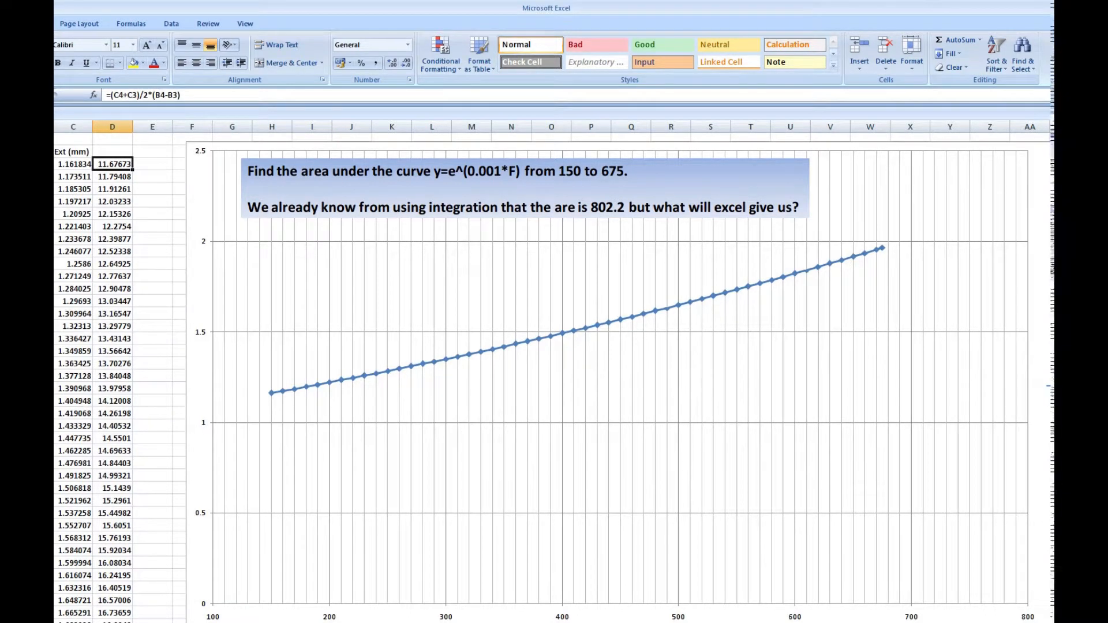
scroll(522, 353, "down", 8)
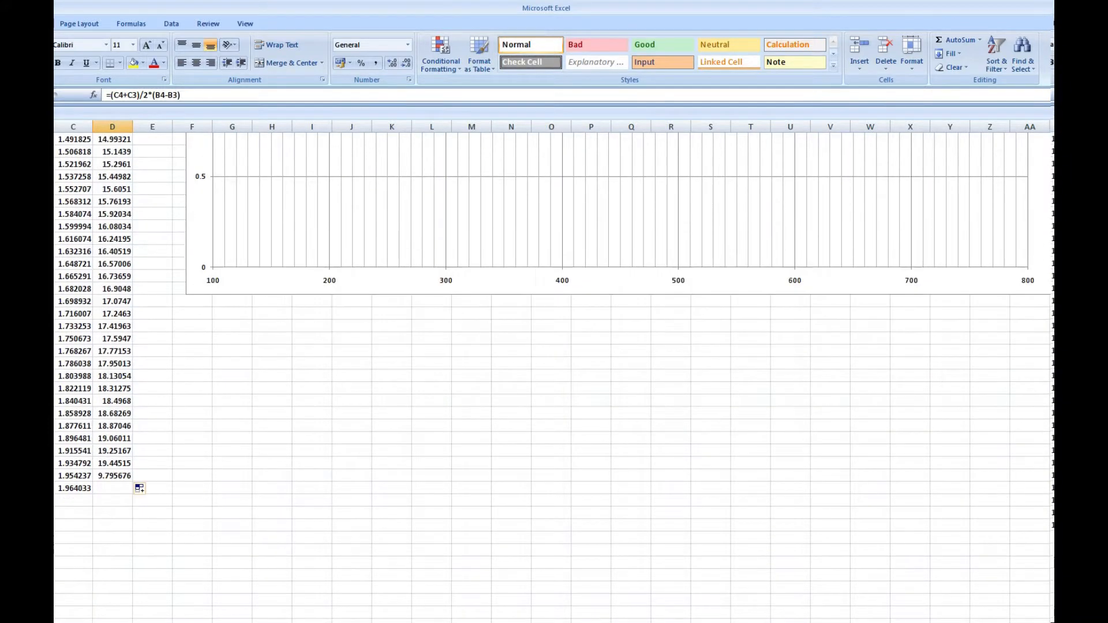
scroll(523, 353, "up", 9)
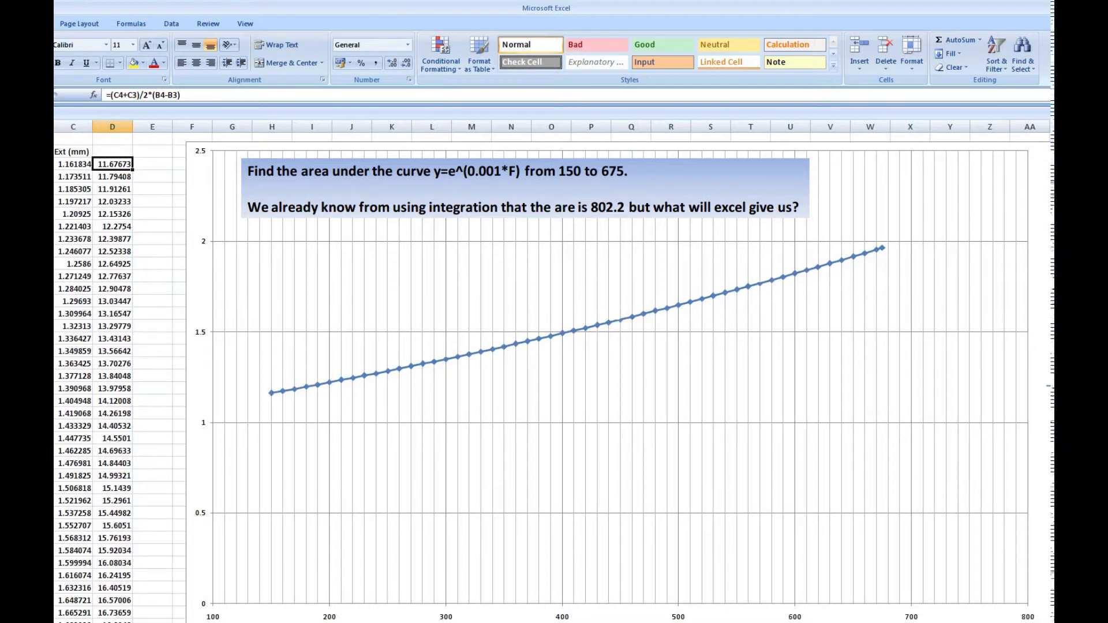
scroll(522, 353, "down", 10)
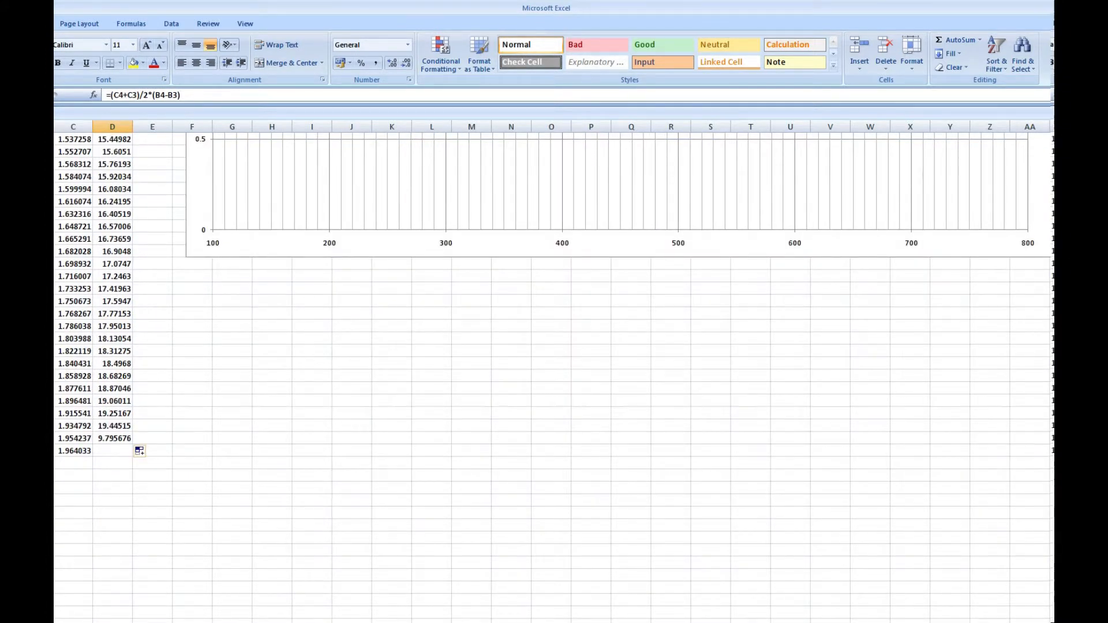
scroll(522, 353, "up", 5)
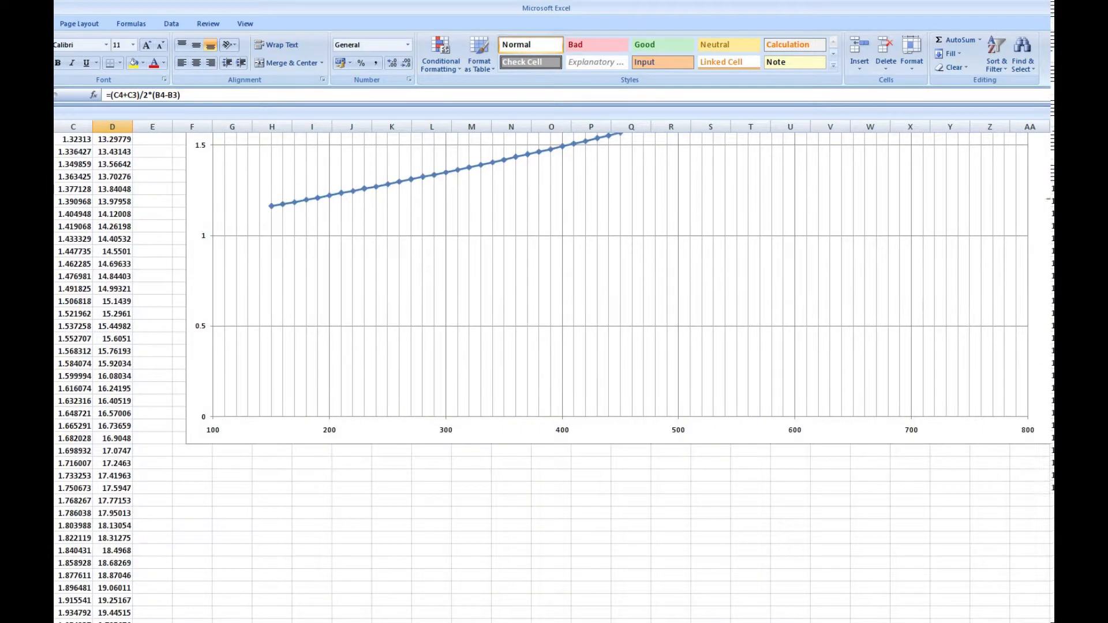
scroll(522, 353, "up", 5)
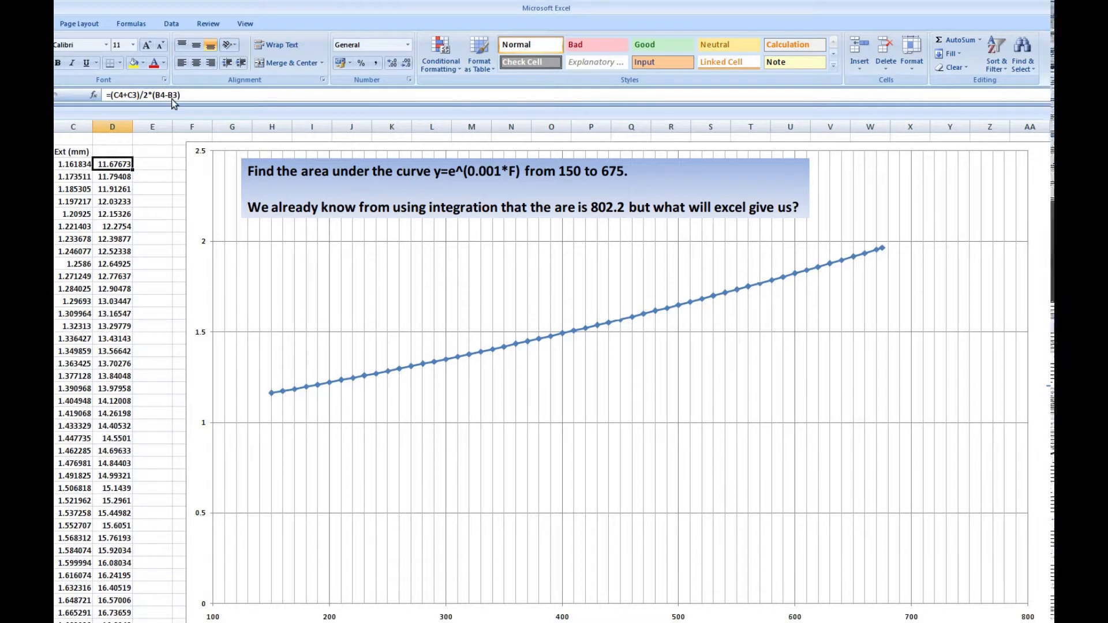
scroll(91, 332, "down", 14)
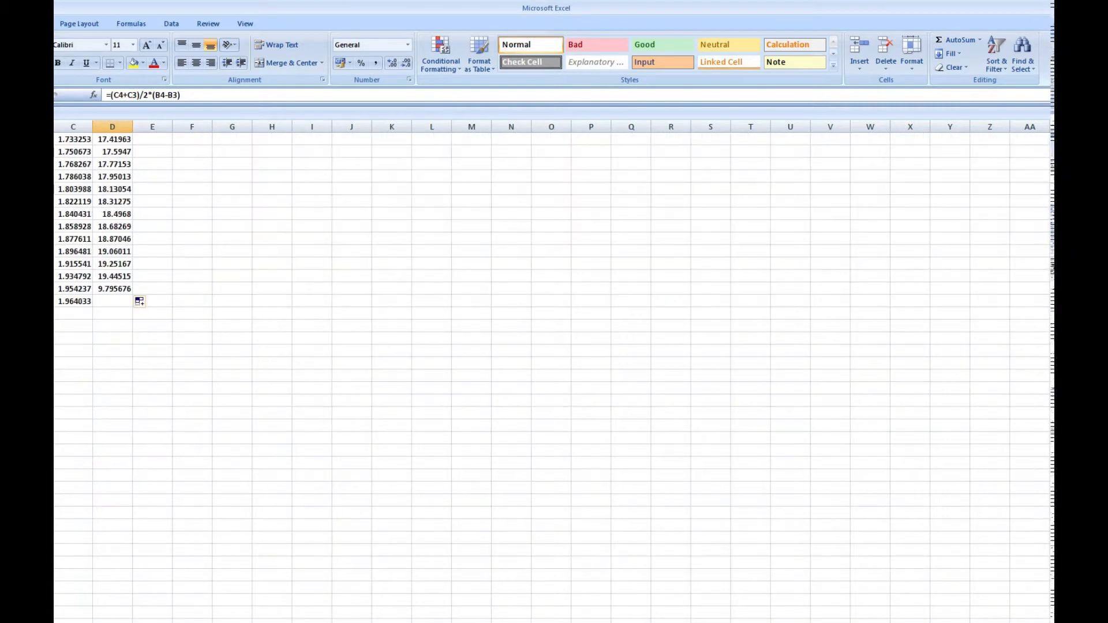
scroll(81, 338, "up", 14)
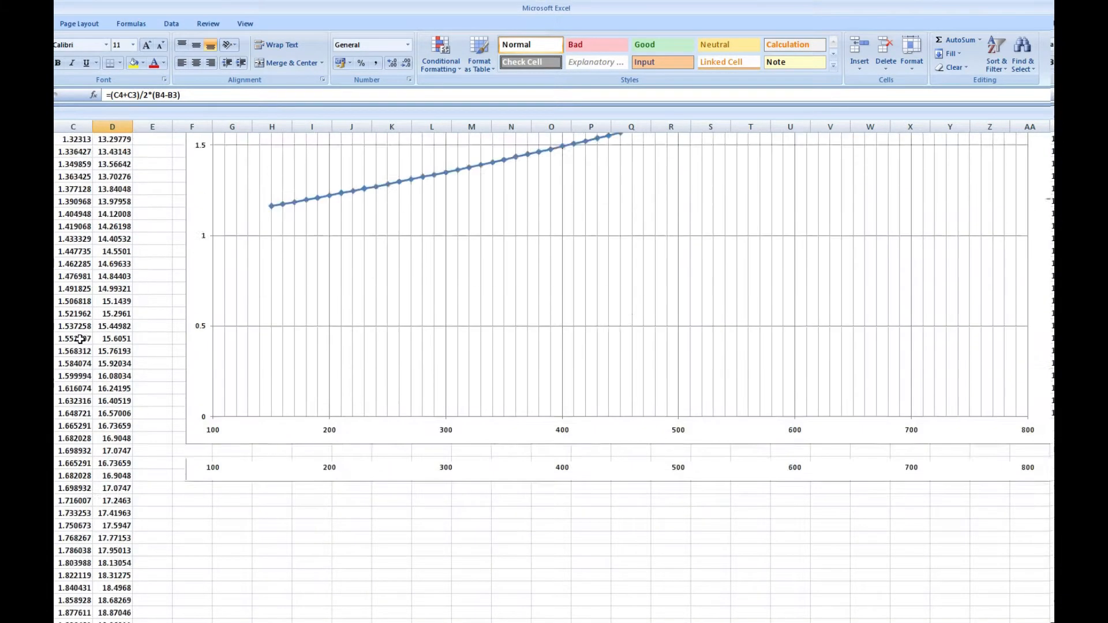
scroll(146, 241, "down", 10)
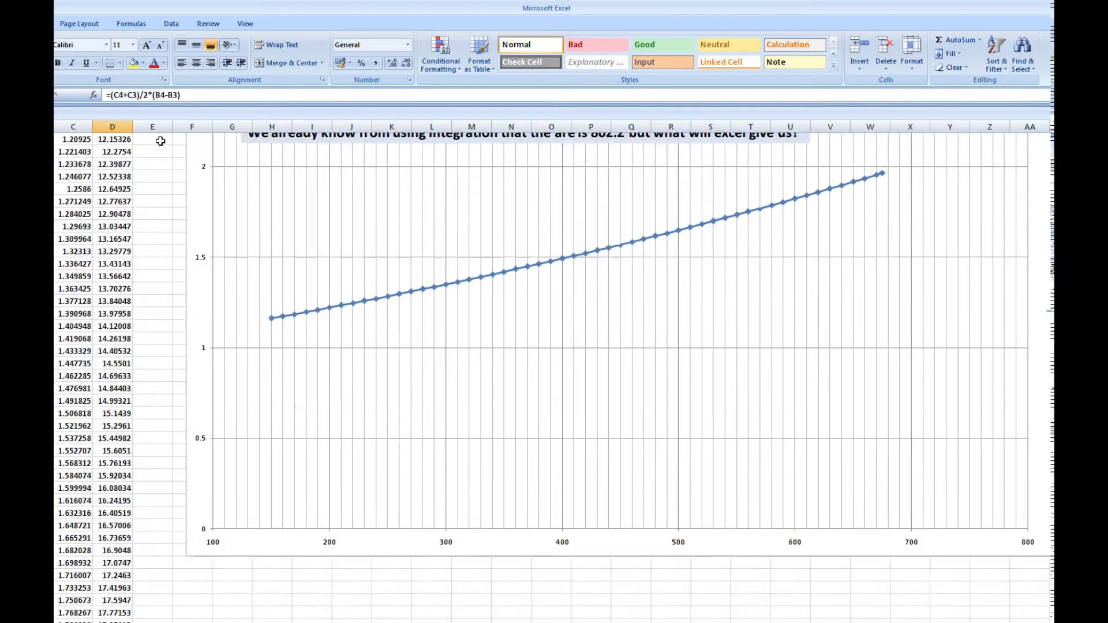
Total the strip areas in D57, directly below the last data row, with =SUM(D3:D56).
left_click(113, 462)
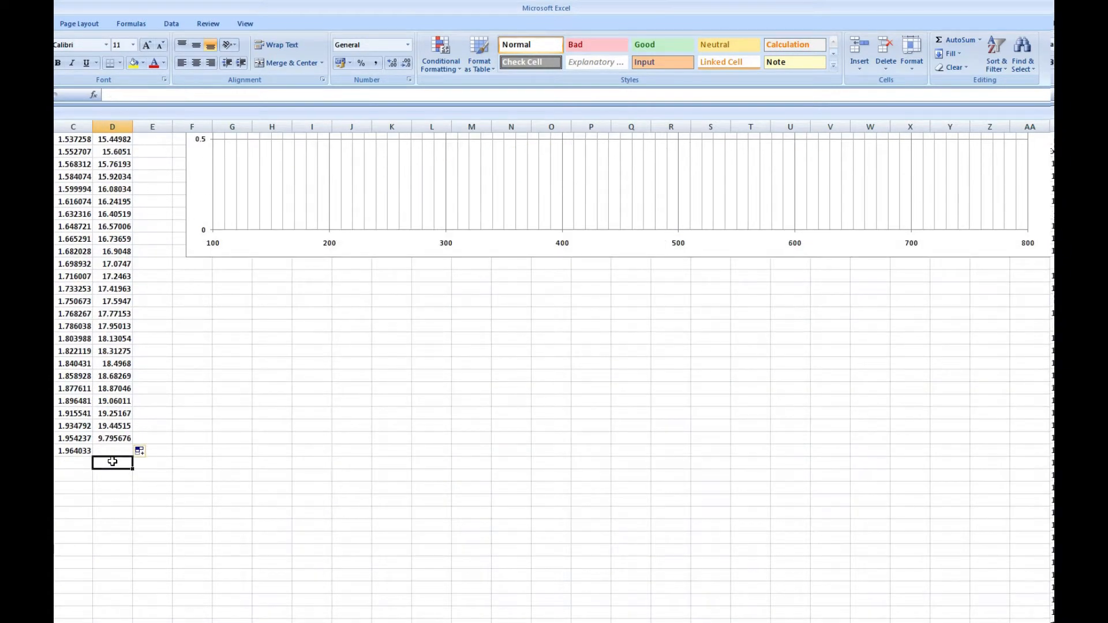
left_click(956, 42)
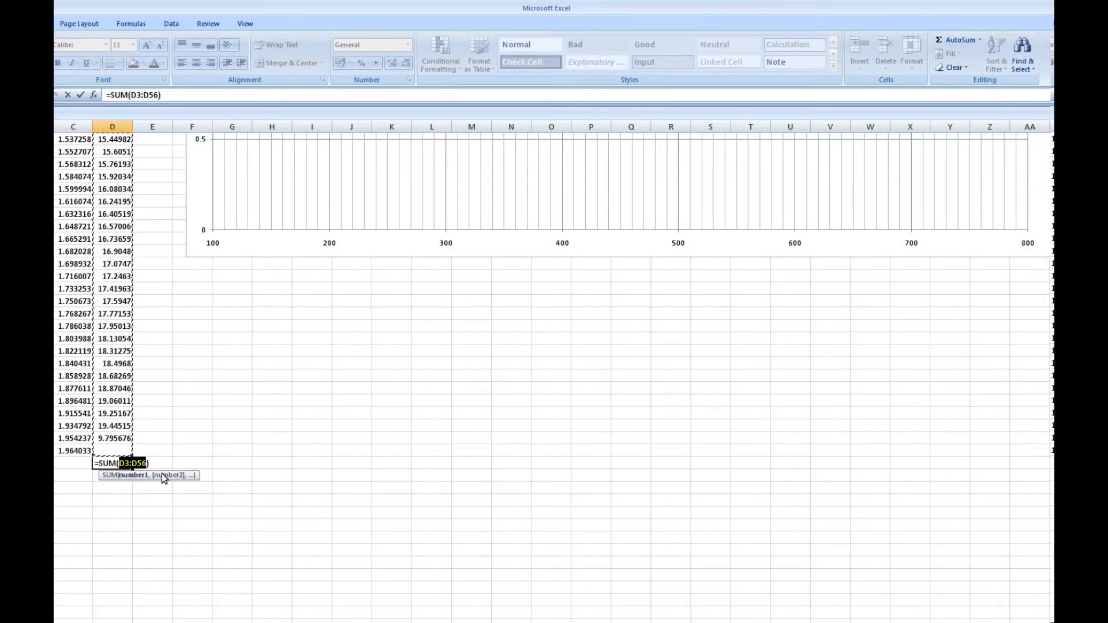
key("Return")
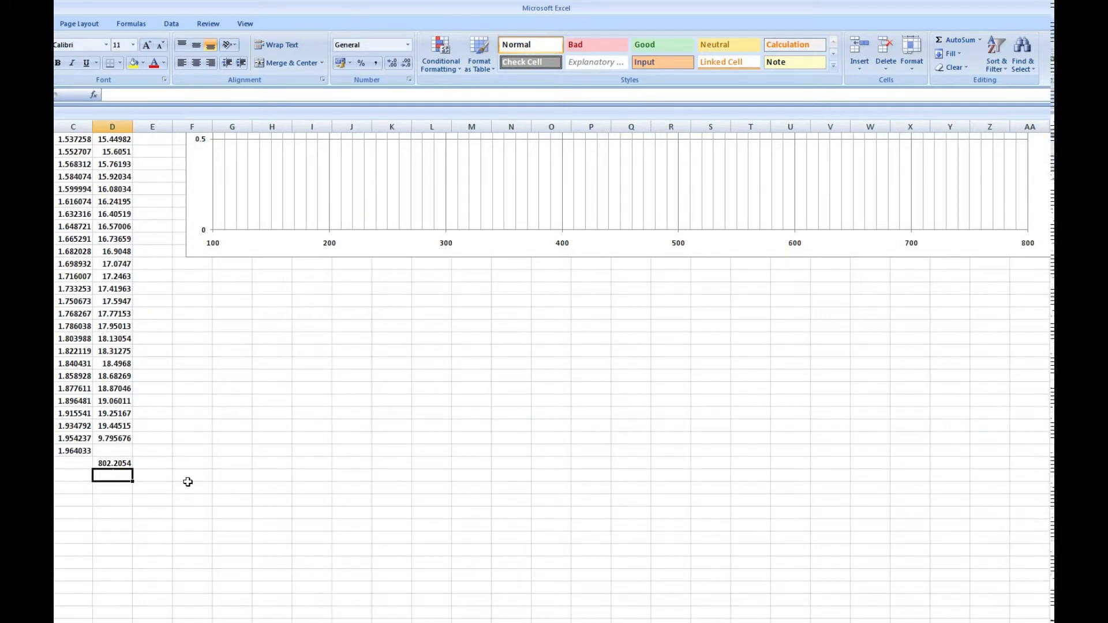
Compare the summed strip area with the integration result quoted in the problem statement and review the curve.
scroll(539, 484, "up", 10)
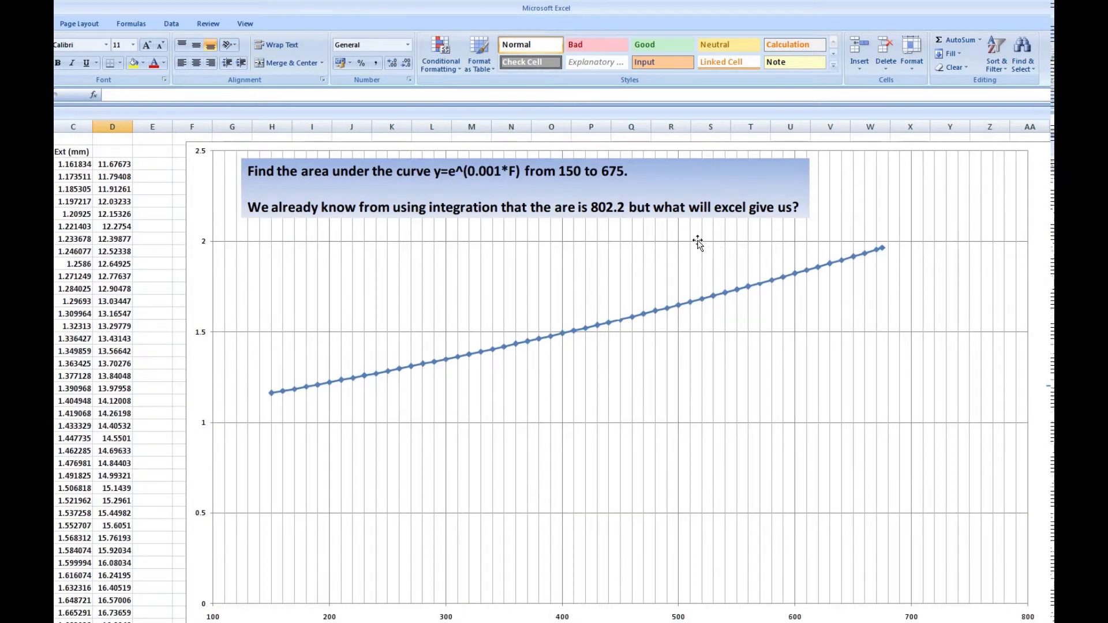
scroll(612, 208, "down", 6)
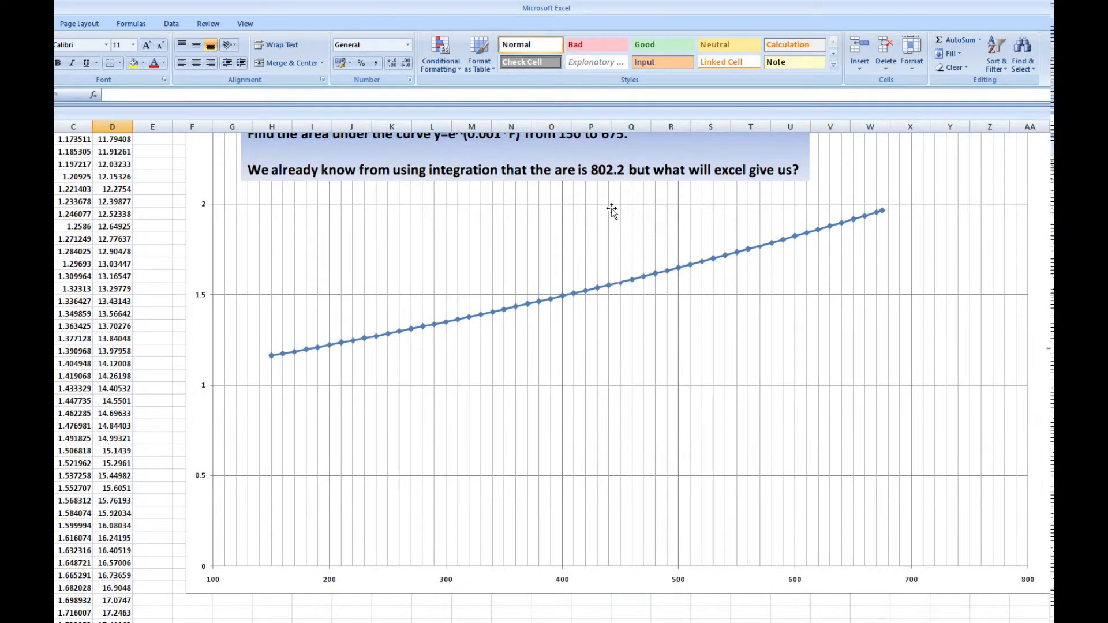
scroll(611, 211, "down", 2)
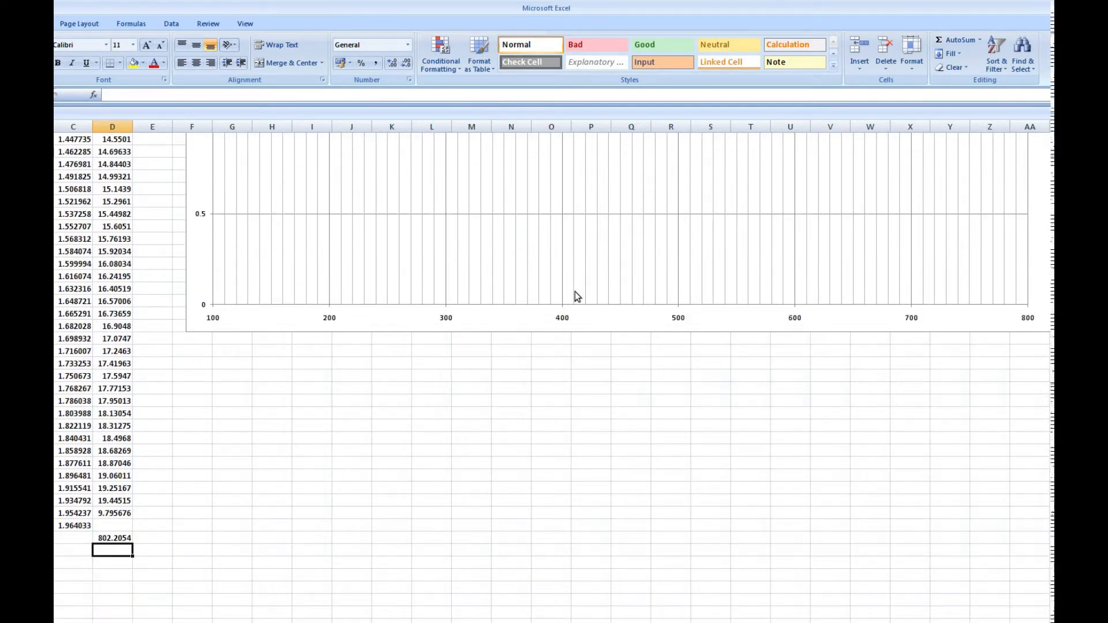
scroll(575, 291, "up", 8)
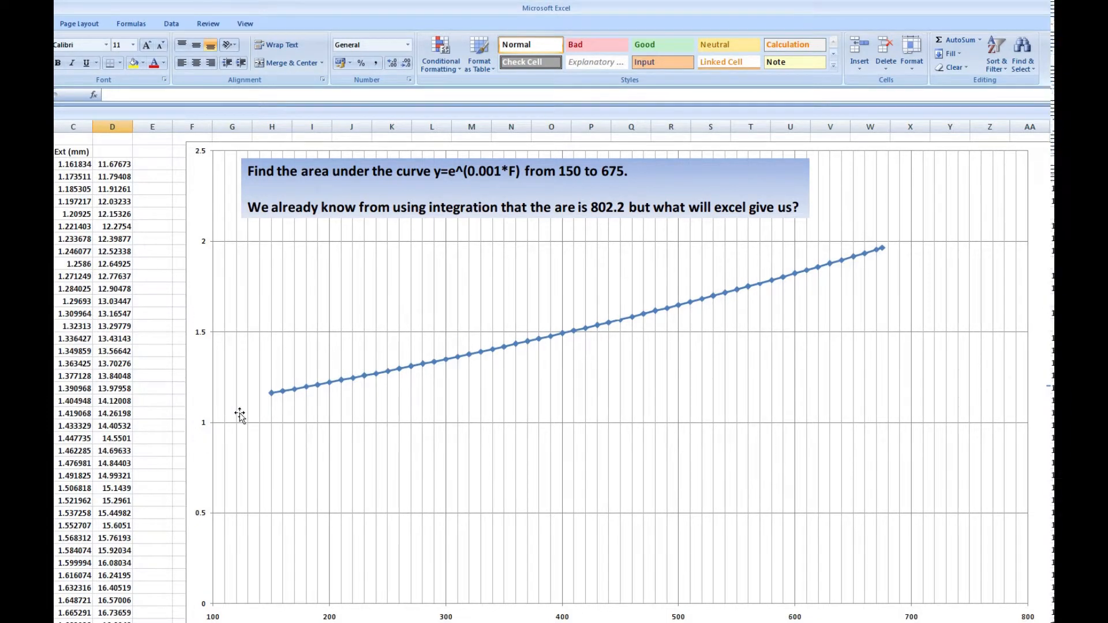
scroll(251, 404, "down", 1)
scroll(251, 404, "down", 1)
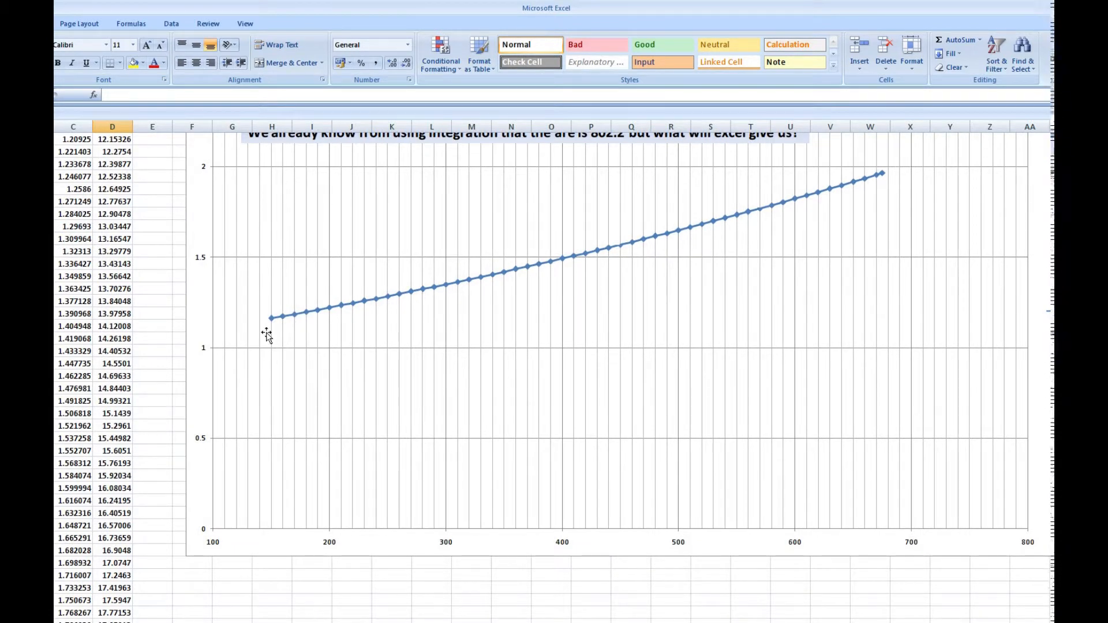
scroll(262, 340, "up", 2)
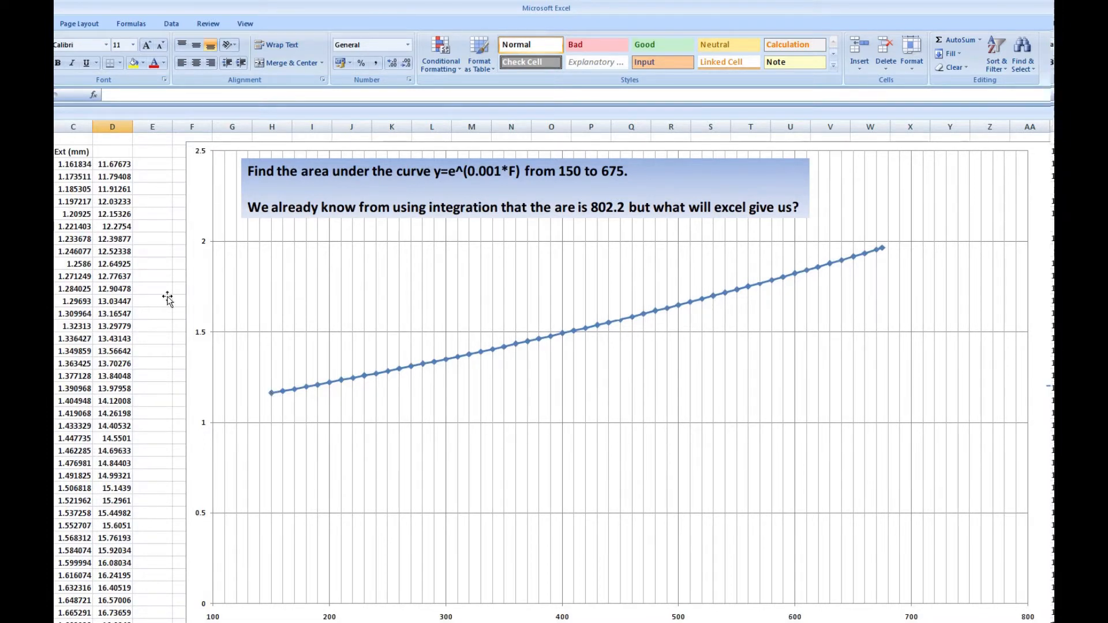
Examine the formulas for the first extensions in C3 and C4 and the first strip areas in D3, D4 and D5.
left_click(114, 165)
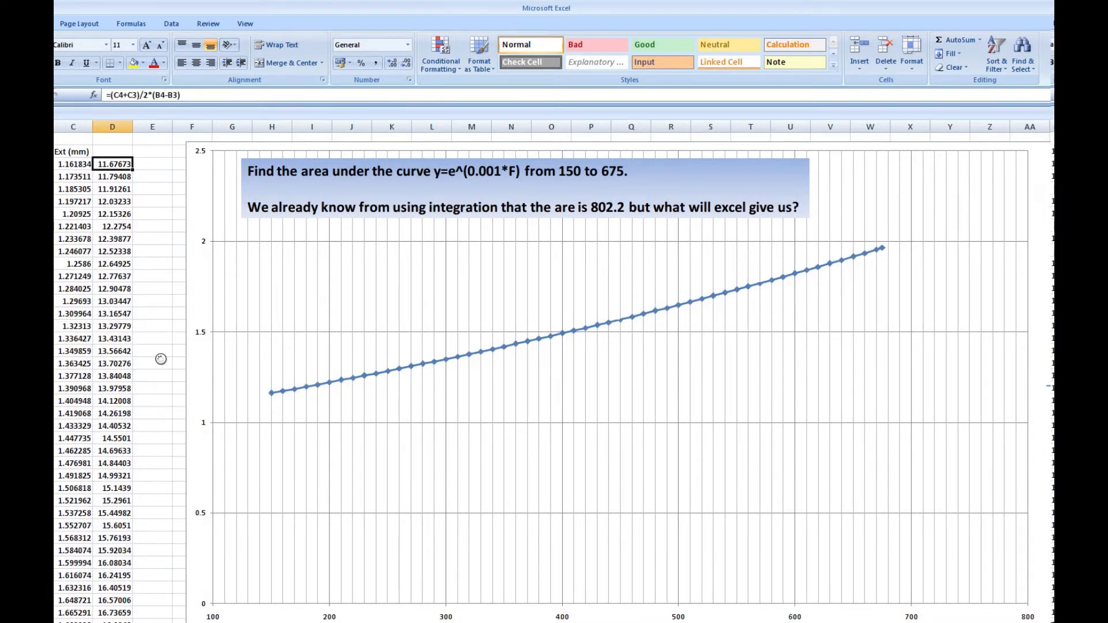
scroll(160, 385, "up", 3)
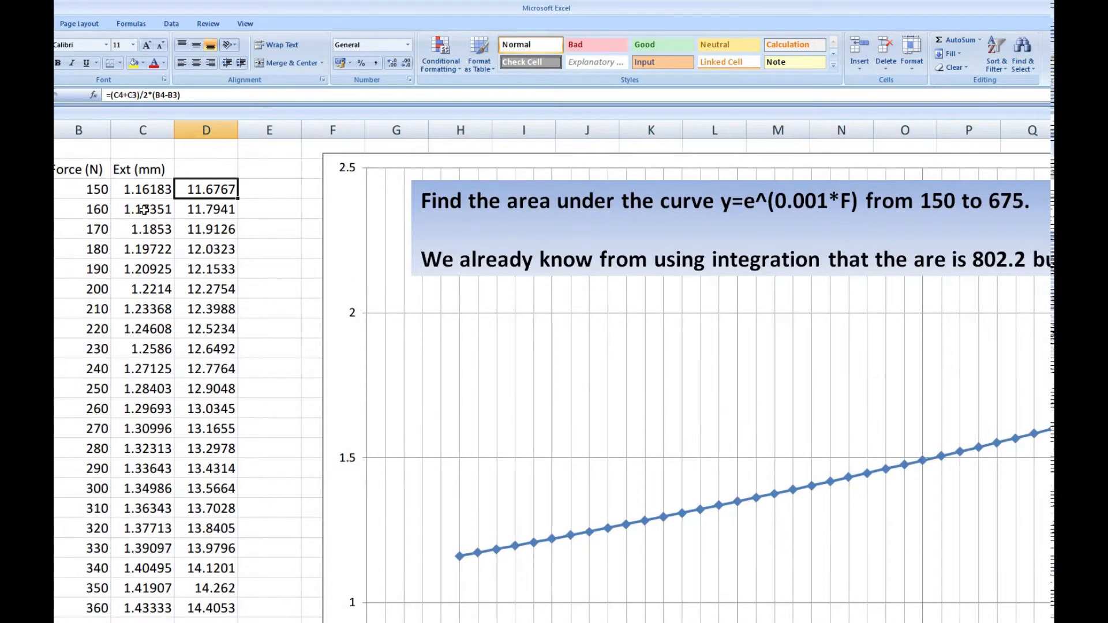
left_click(144, 210)
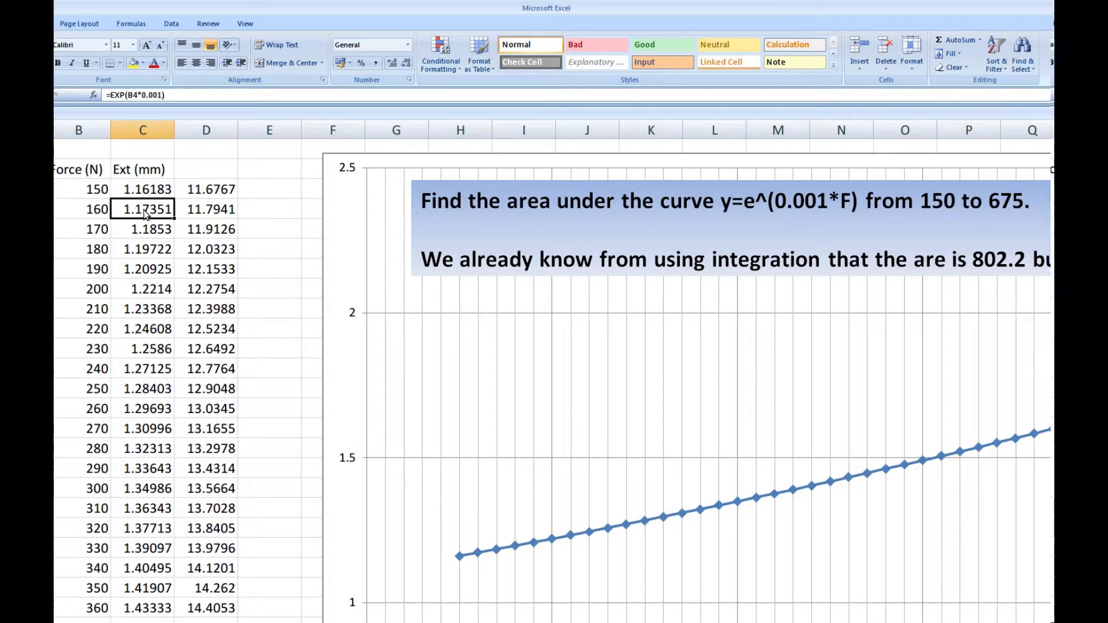
left_click(146, 186)
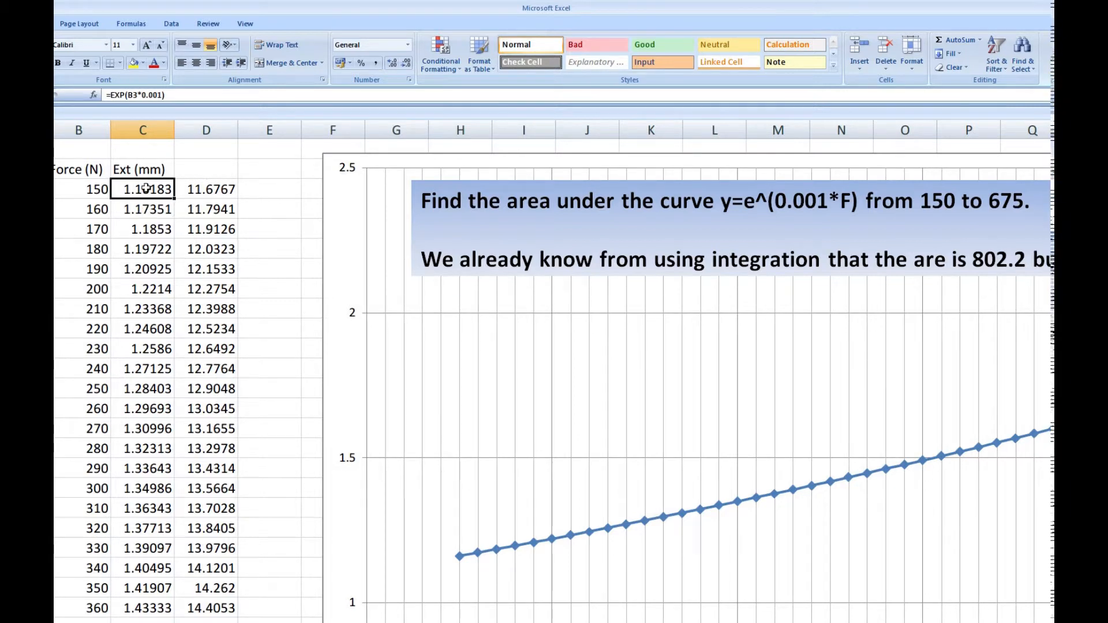
left_click(189, 188)
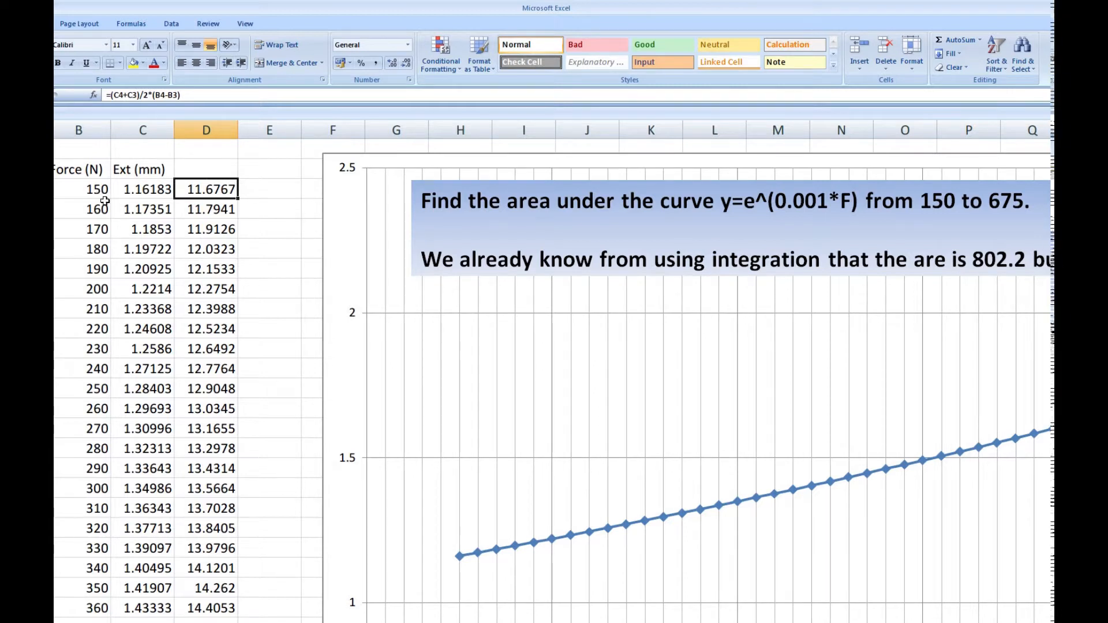
scroll(496, 484, "down", 6)
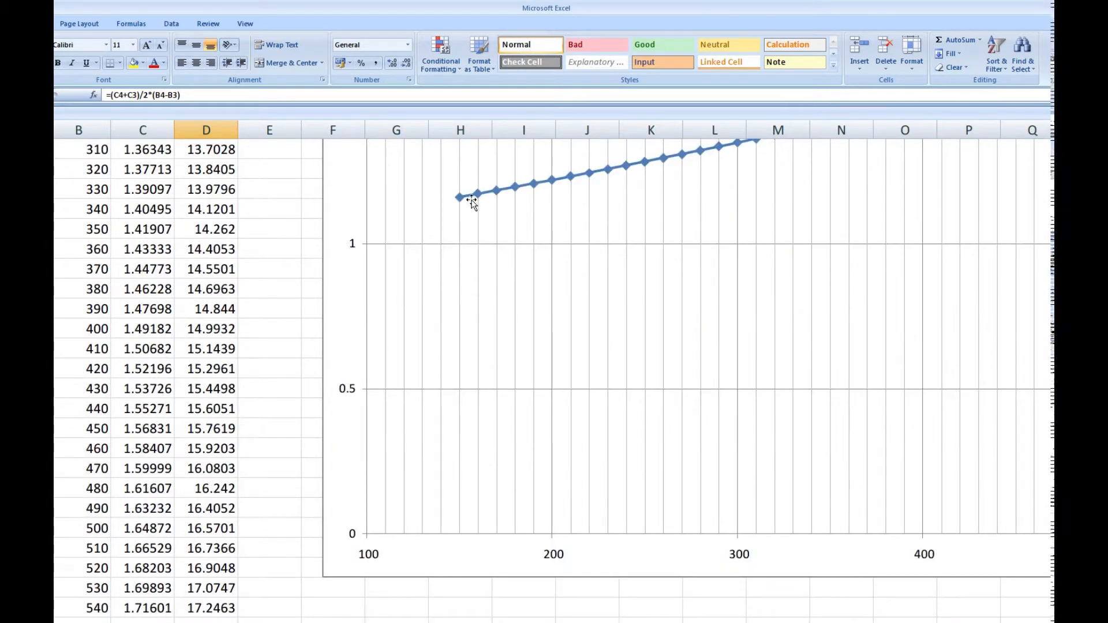
scroll(450, 504, "up", 6)
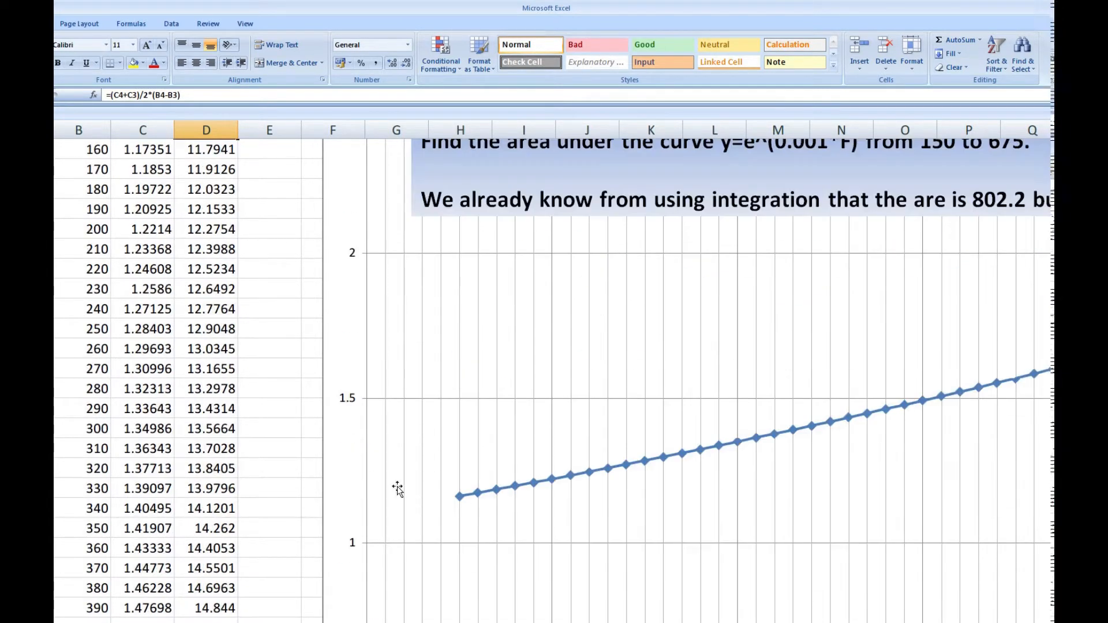
left_click(198, 208)
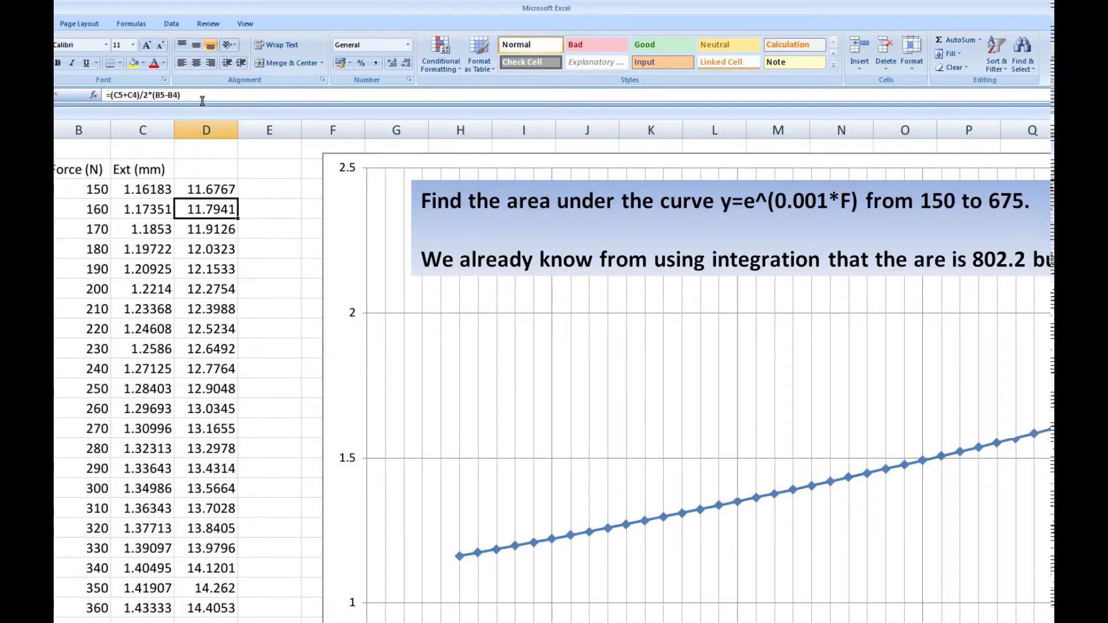
left_click(213, 228)
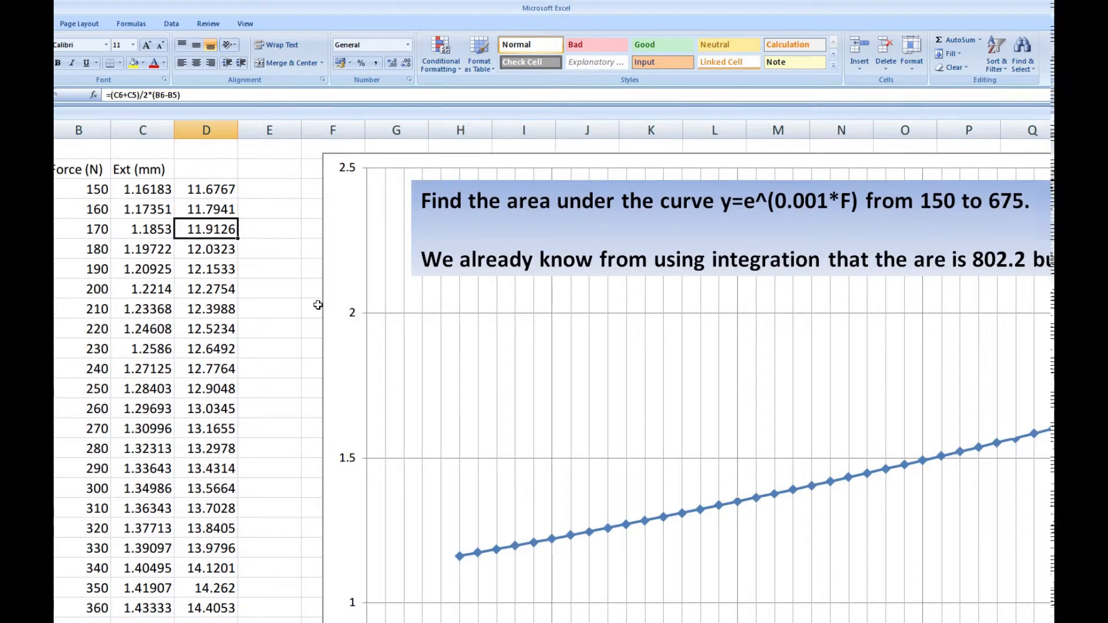
Check the blank strip-area cell in the 675 N row and the total below it against the problem statement.
scroll(441, 310, "down", 13)
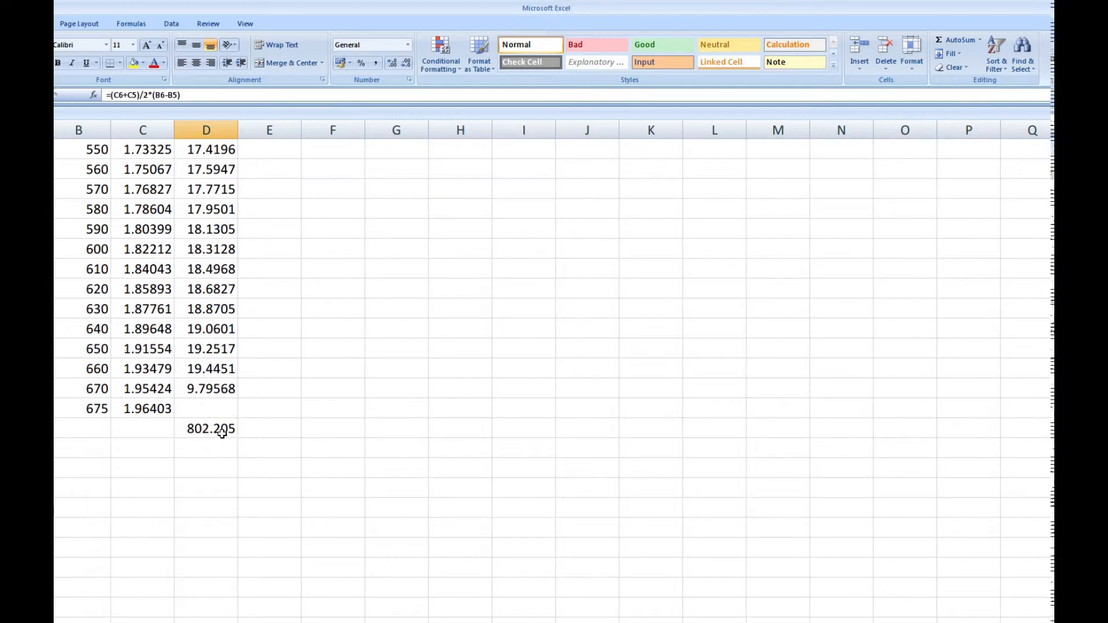
left_click(216, 411)
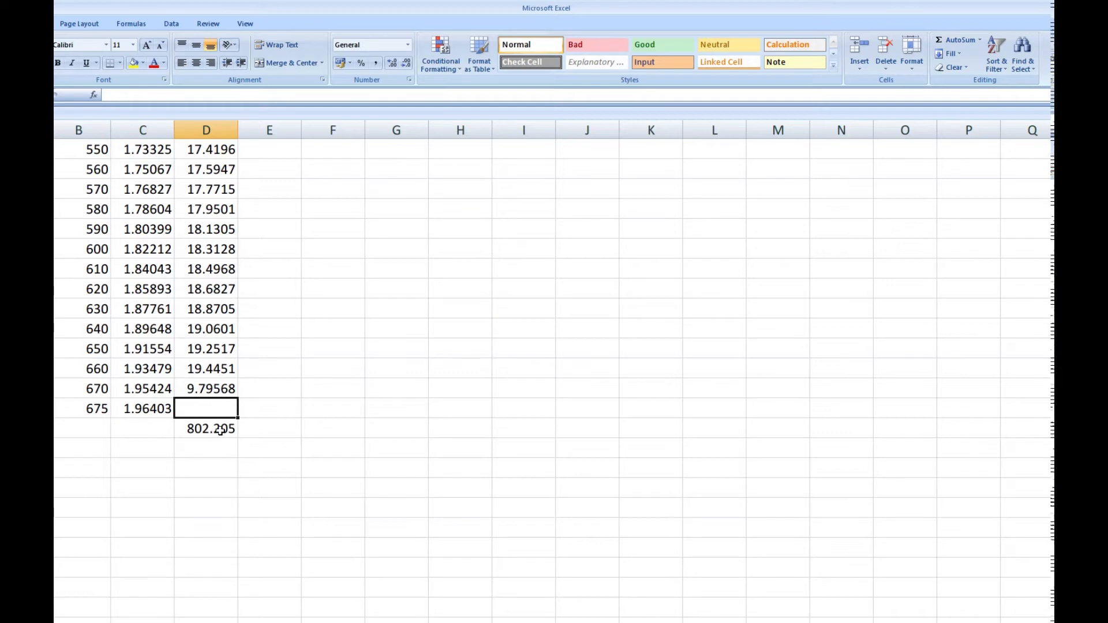
scroll(221, 430, "up", 14)
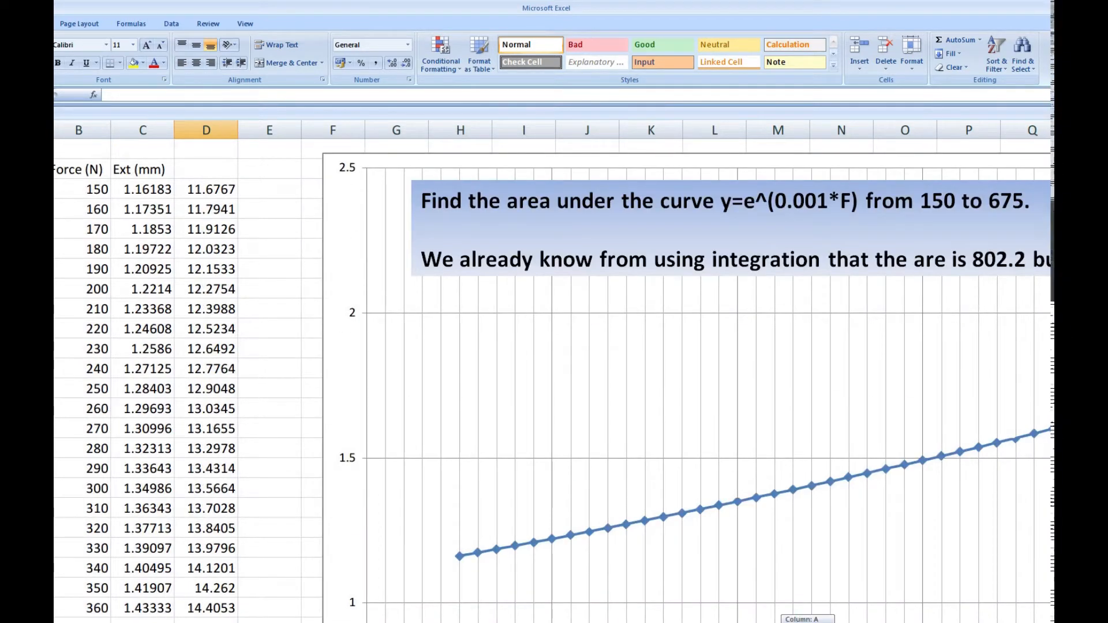
Review the full plotted curve from 150 to 675 together with the problem statement above it.
scroll(572, 417, "down", 2)
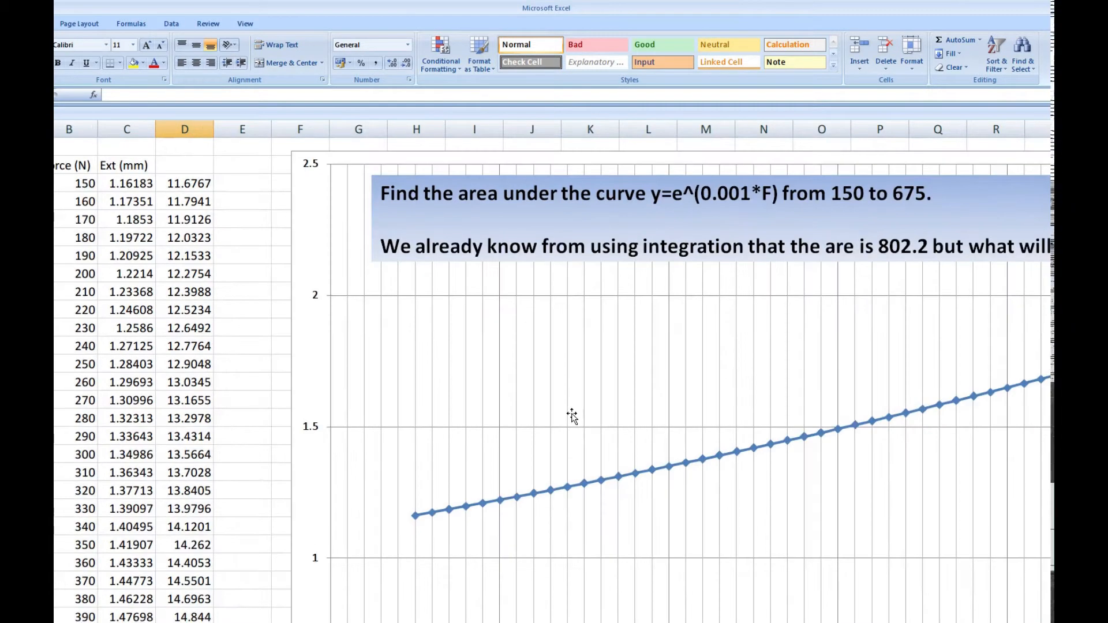
scroll(571, 414, "down", 1)
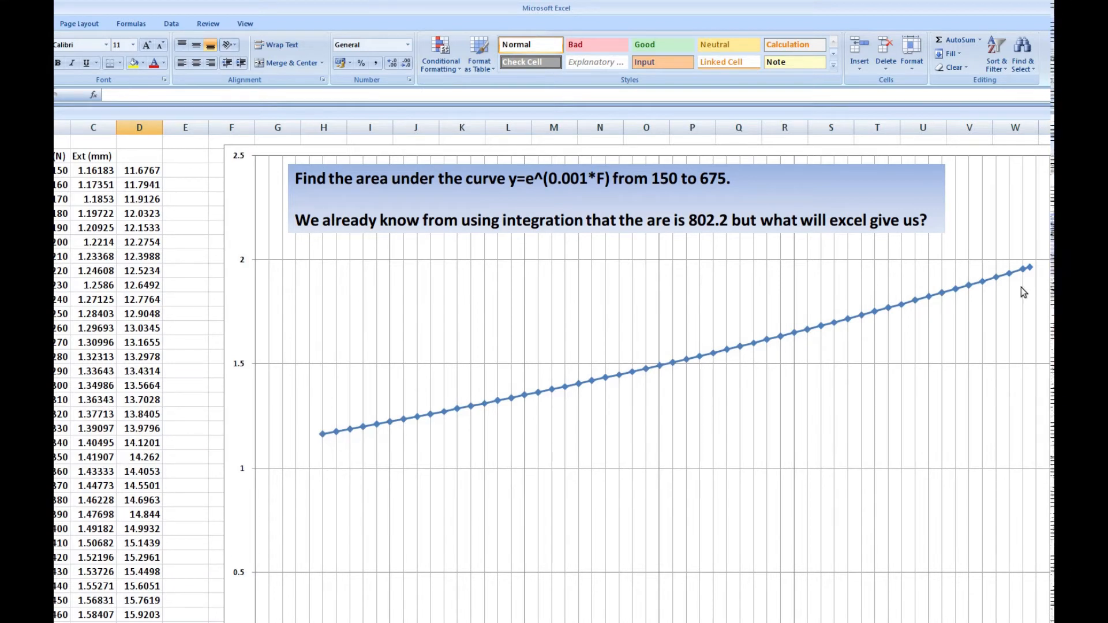
scroll(348, 433, "down", 1)
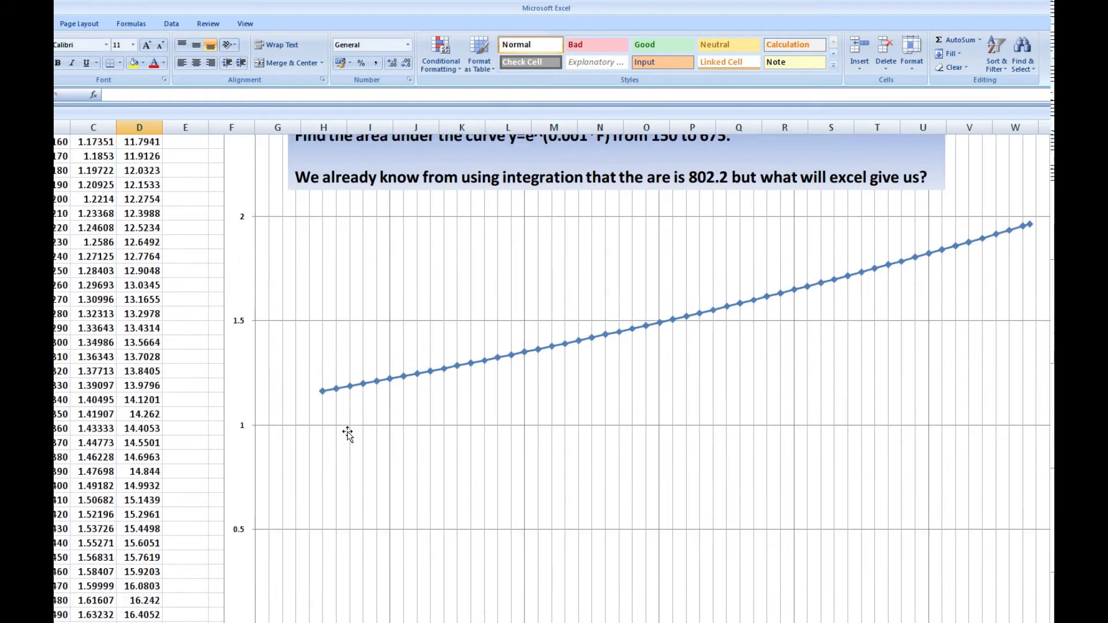
scroll(348, 434, "down", 1)
scroll(347, 434, "up", 2)
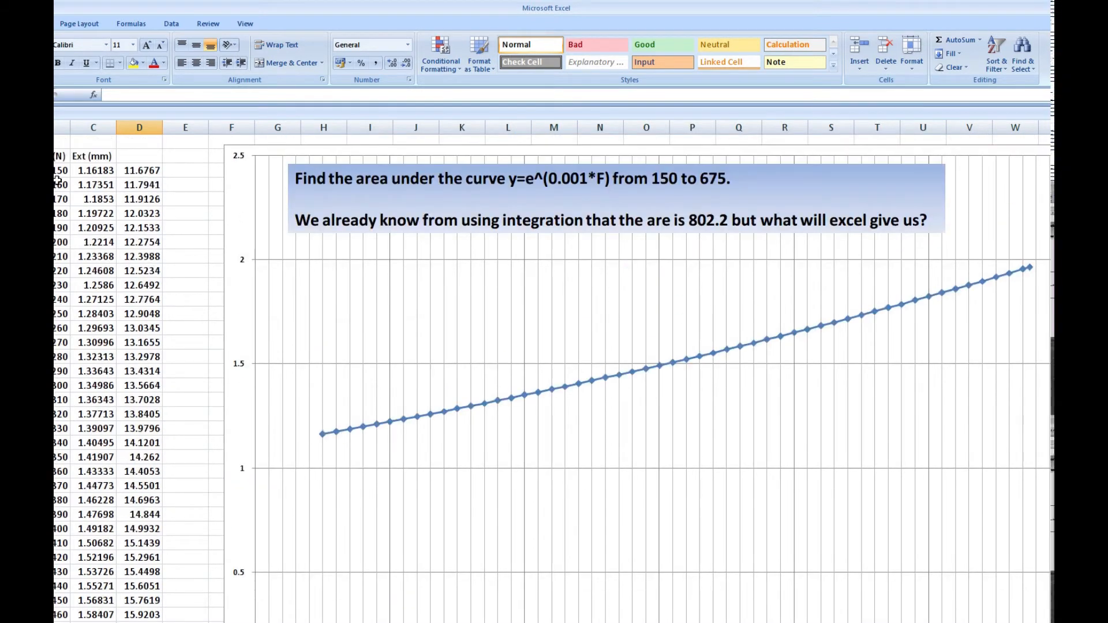
Examine the first strip-area formula in D3, the total below the last data row and the strips under the curve.
left_click(138, 172)
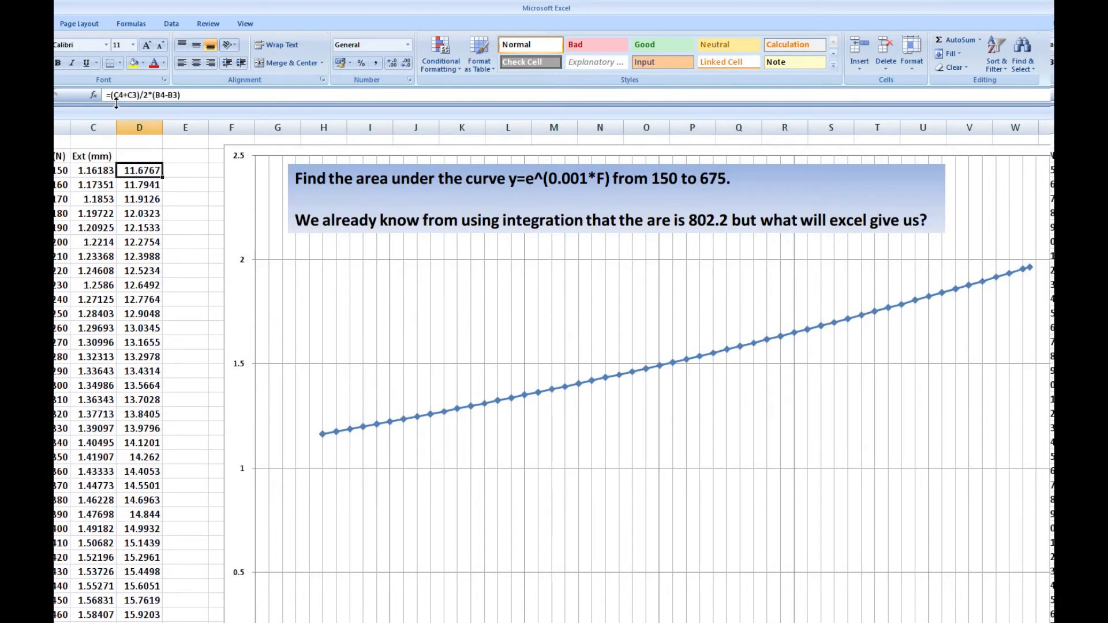
scroll(75, 398, "down", 11)
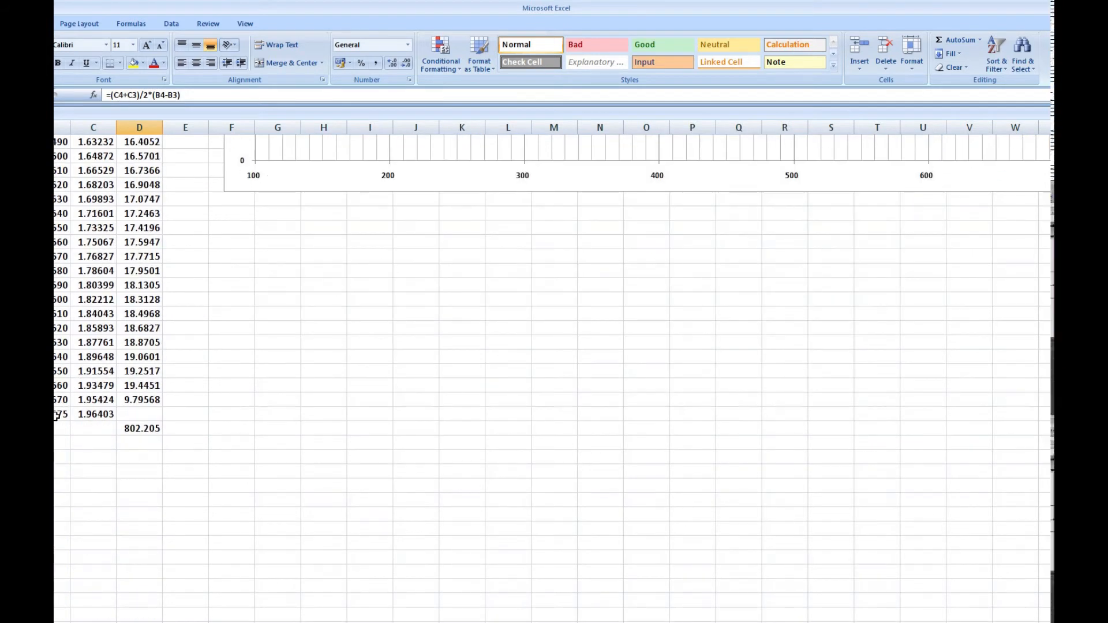
scroll(58, 414, "up", 11)
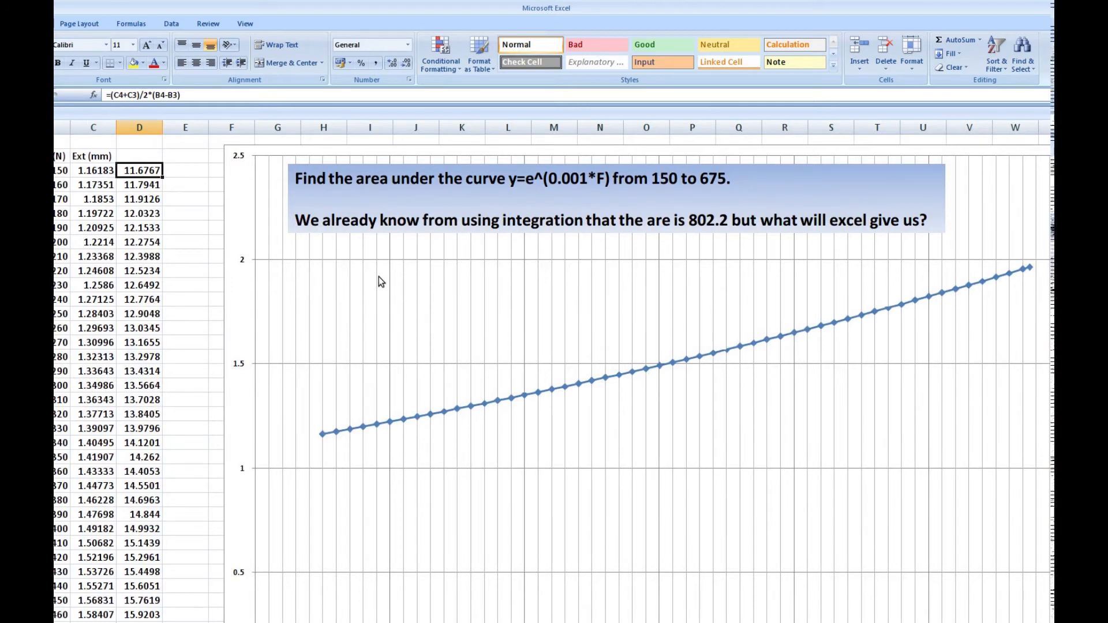
scroll(713, 562, "down", 2)
scroll(719, 539, "up", 2)
scroll(382, 344, "down", 4)
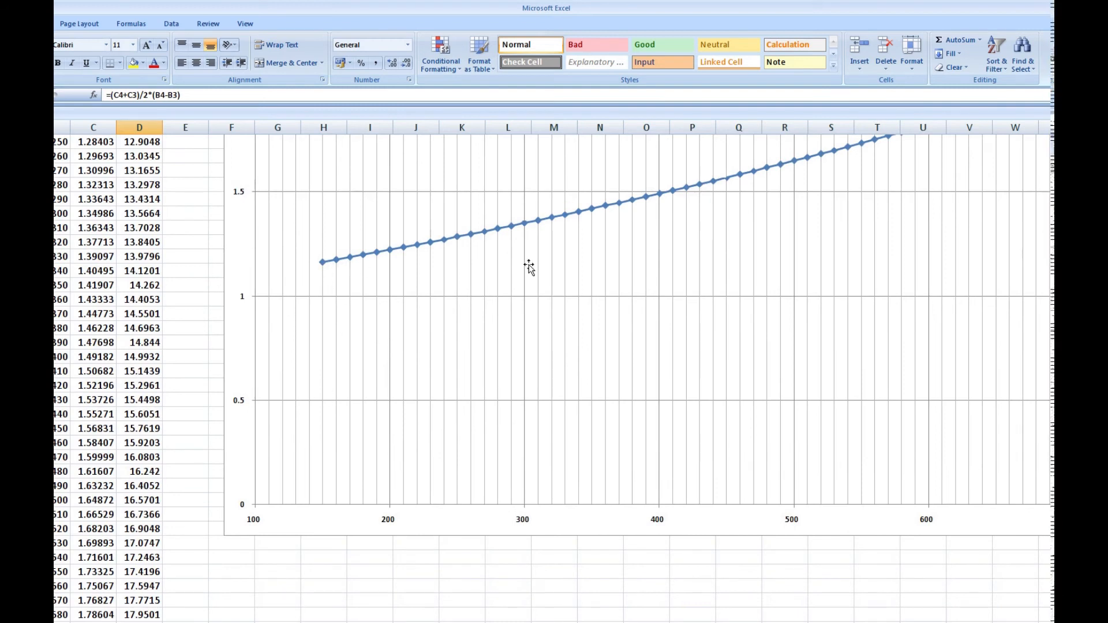
scroll(836, 257, "up", 3)
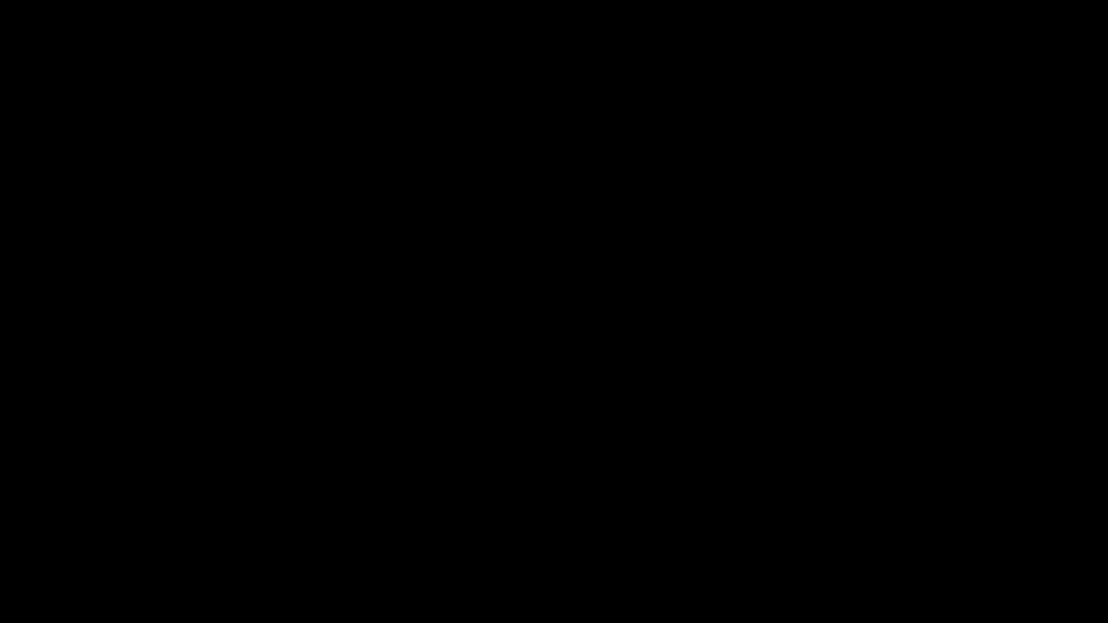